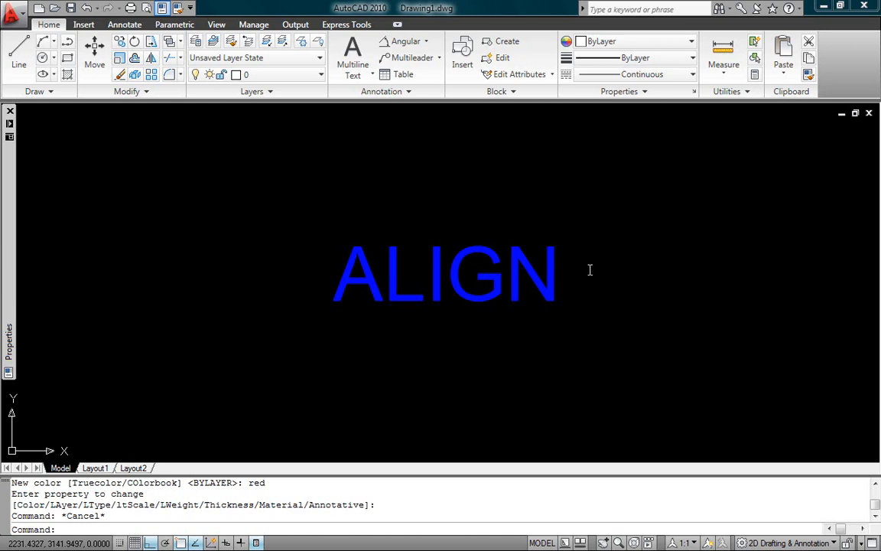
- Examine the tilted red rectangle and its angle dimension relative to the dashed horizontal baseline
{"action": "scroll", "coordinate": [609, 273], "scroll_direction": "down", "scroll_amount": 3}
{"action": "middle_click_drag", "start_coordinate": [494, 355], "coordinate": [689, 153]}
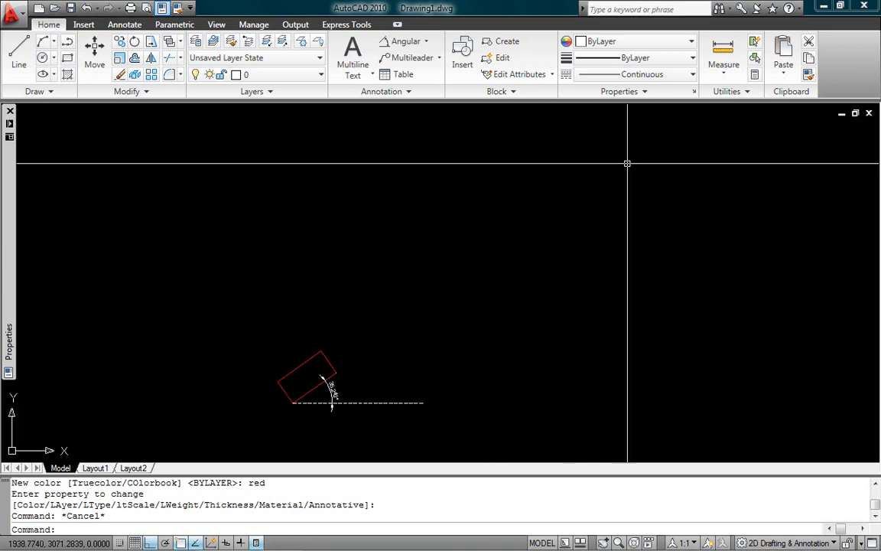
{"action": "scroll", "coordinate": [298, 410], "scroll_direction": "up", "scroll_amount": 6}
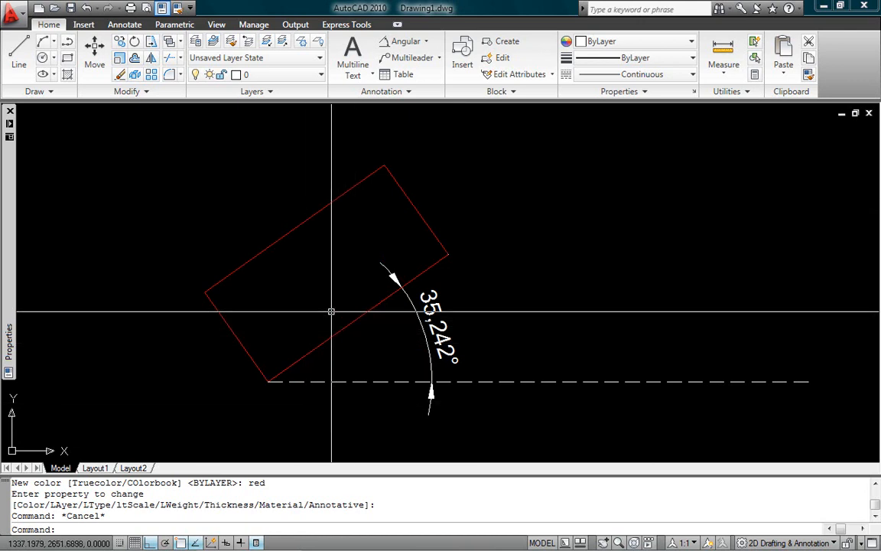
{"action": "scroll", "coordinate": [331, 308], "scroll_direction": "down", "scroll_amount": 4}
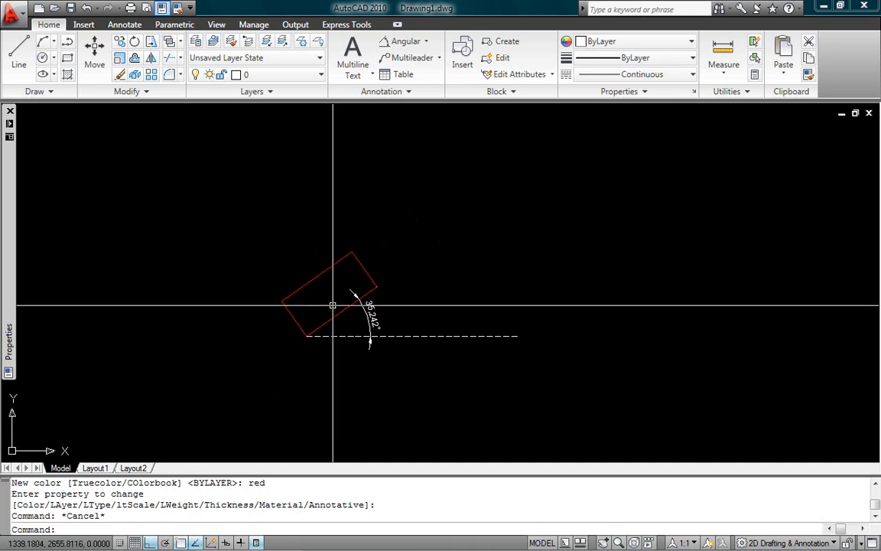
{"action": "scroll", "coordinate": [348, 291], "scroll_direction": "up", "scroll_amount": 3}
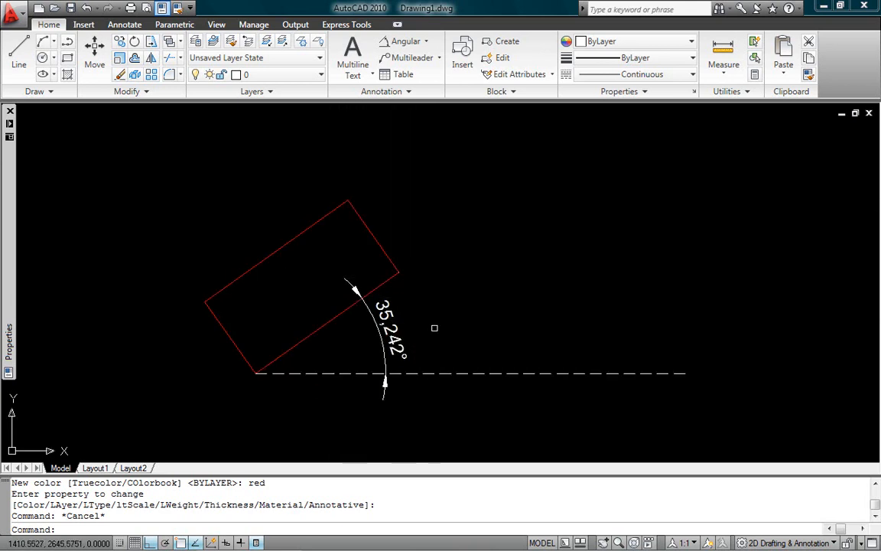
{"action": "scroll", "coordinate": [403, 322], "scroll_direction": "up", "scroll_amount": 3}
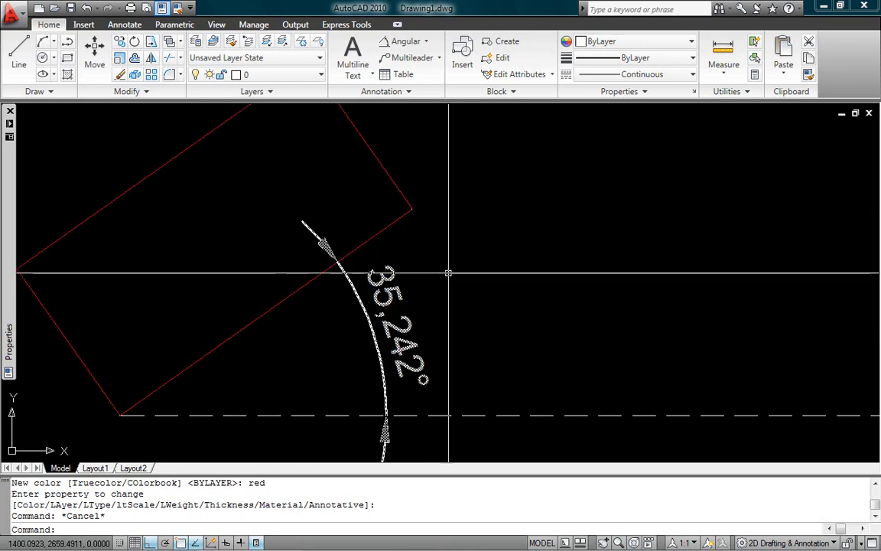
{"action": "scroll", "coordinate": [470, 257], "scroll_direction": "down", "scroll_amount": 2}
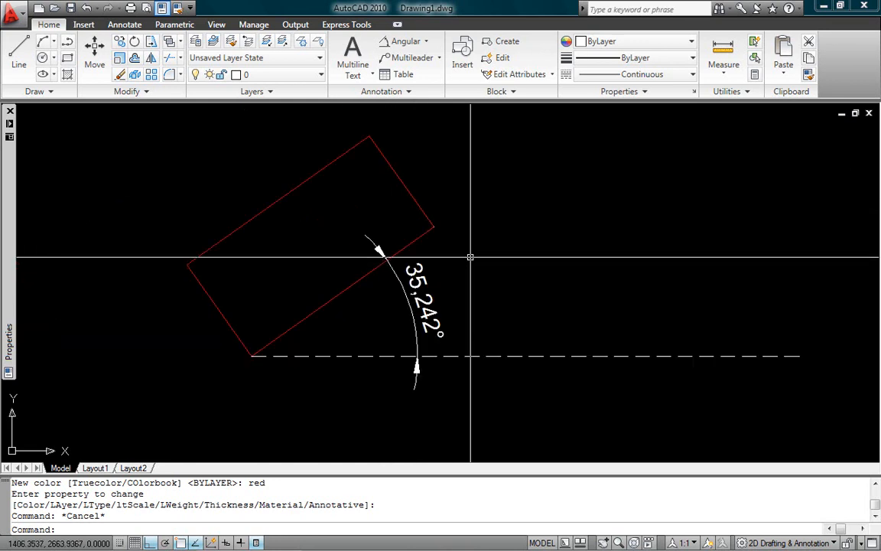
{"action": "scroll", "coordinate": [471, 257], "scroll_direction": "down", "scroll_amount": 1}
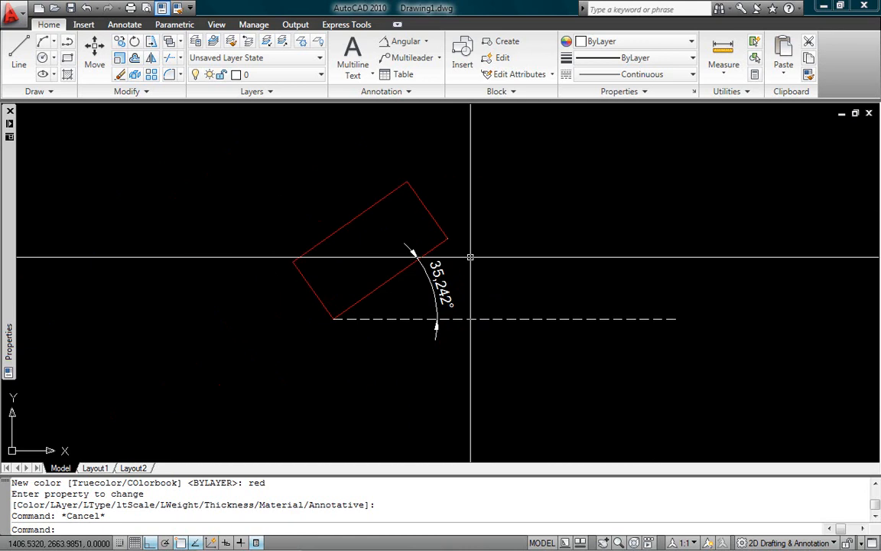
{"action": "middle_click_drag", "start_coordinate": [483, 254], "coordinate": [437, 286]}
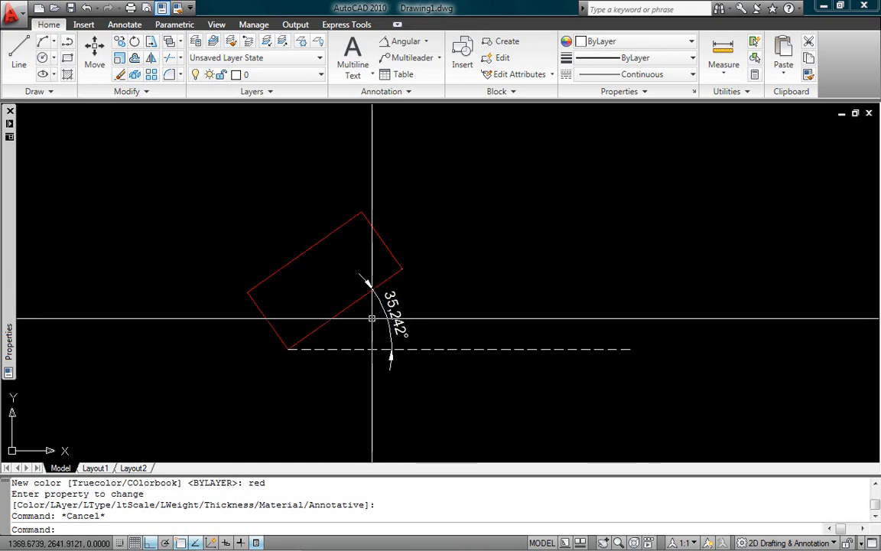
{"action": "scroll", "coordinate": [407, 318], "scroll_direction": "down", "scroll_amount": 3}
{"action": "scroll", "coordinate": [499, 275], "scroll_direction": "up", "scroll_amount": 2}
{"action": "scroll", "coordinate": [499, 276], "scroll_direction": "down", "scroll_amount": 2}
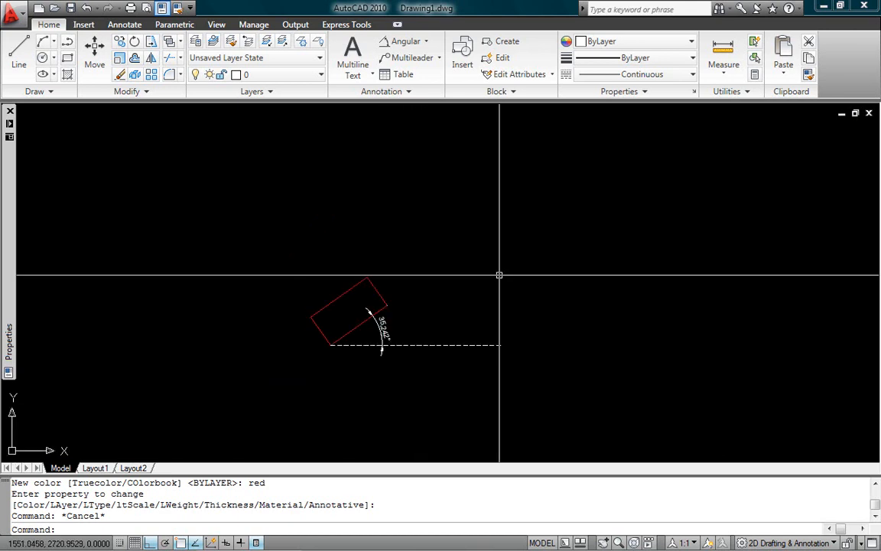
- Draw a horizontal line in the empty area above and to the right of the tilted red rectangle
{"action": "type", "text": "L"}
{"action": "key", "text": "Return"}
{"action": "left_click", "coordinate": [517, 250]}
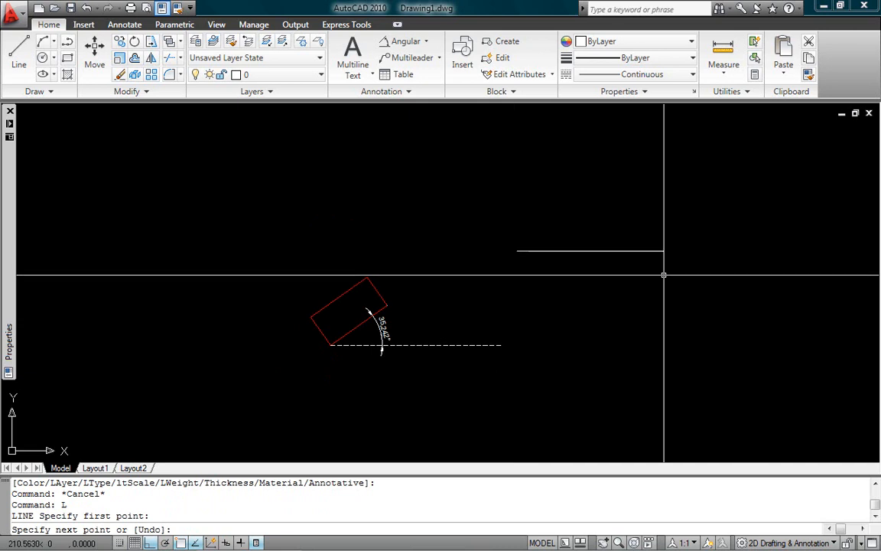
{"action": "left_click", "coordinate": [719, 280]}
{"action": "key", "text": "Return"}
- Align the red rectangle's lower long edge with the new horizontal line, starting at the line's left endpoint, without scaling
{"action": "left_click", "coordinate": [402, 284]}
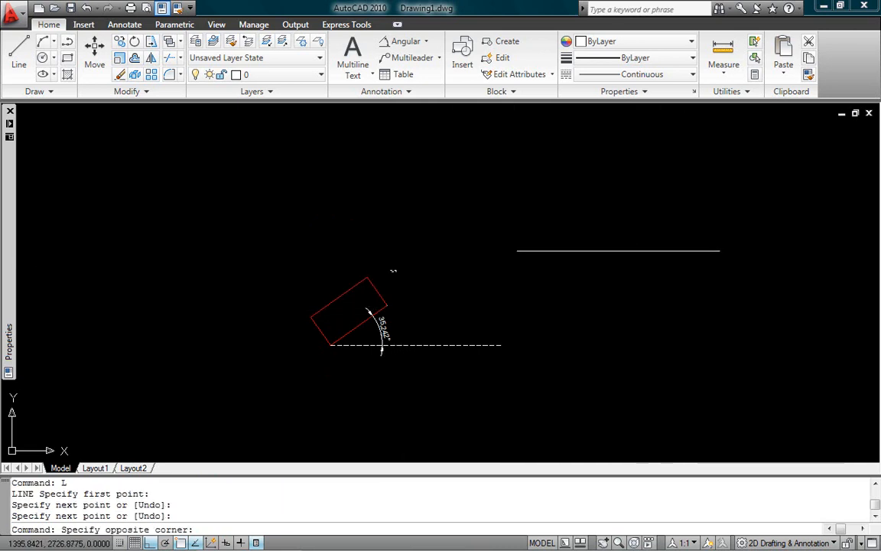
{"action": "left_click", "coordinate": [354, 281]}
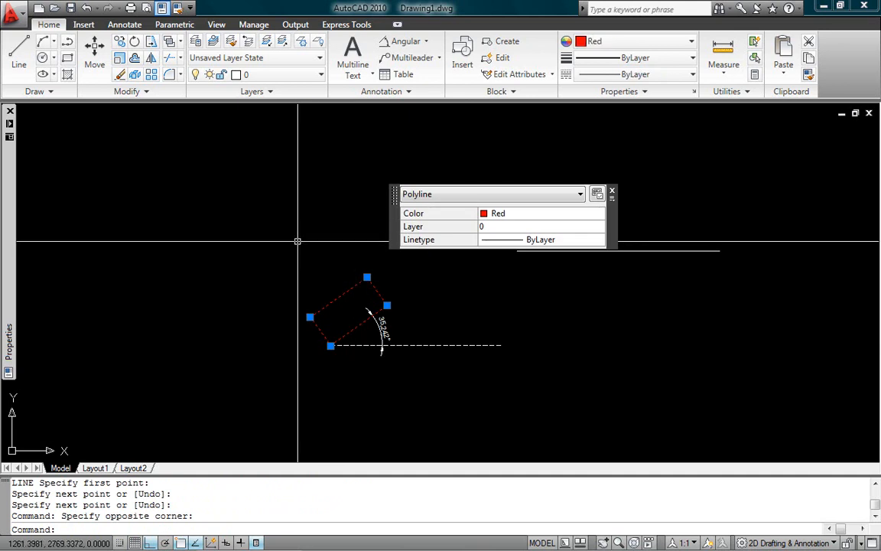
{"action": "type", "text": "ALIGN"}
{"action": "key", "text": "Return"}
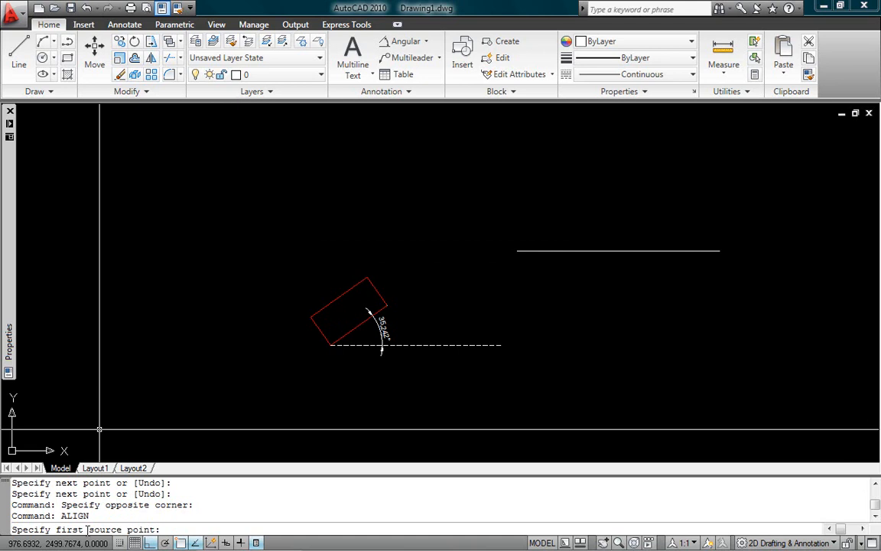
{"action": "left_click", "coordinate": [331, 344]}
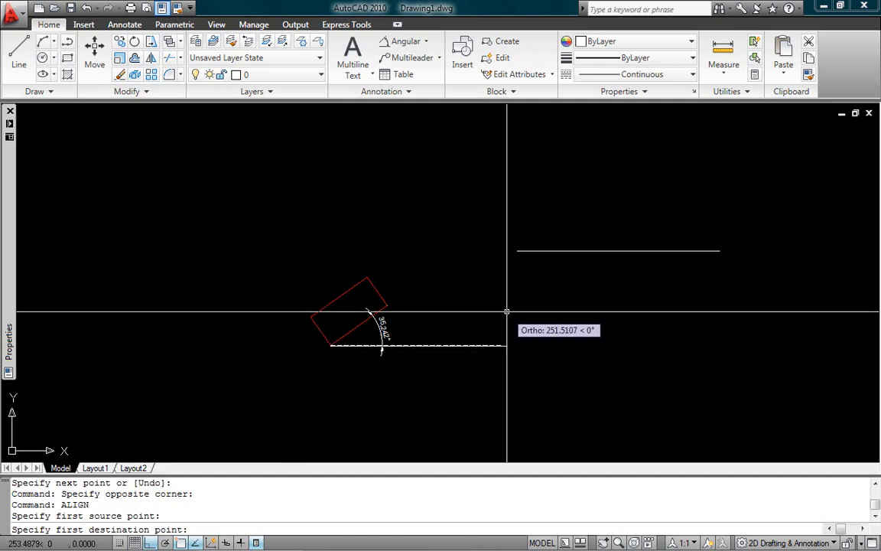
{"action": "left_click", "coordinate": [517, 250]}
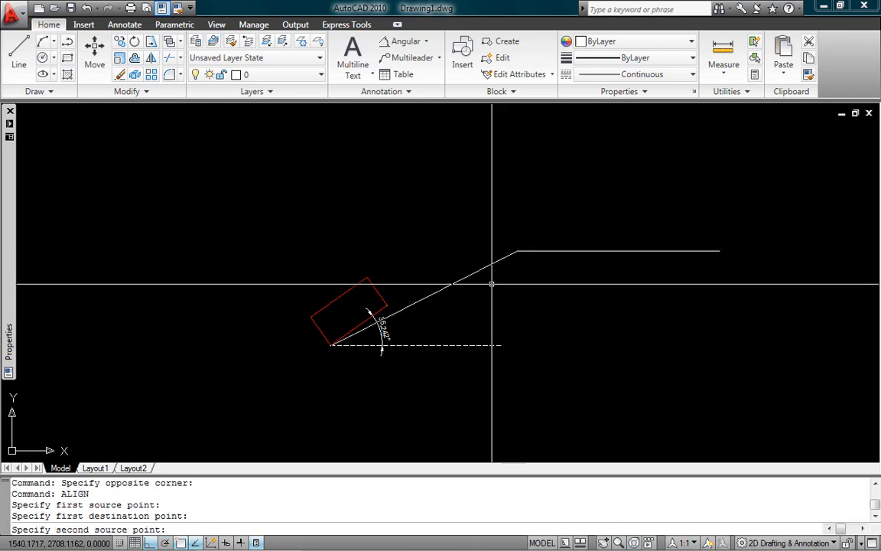
{"action": "left_click", "coordinate": [387, 306]}
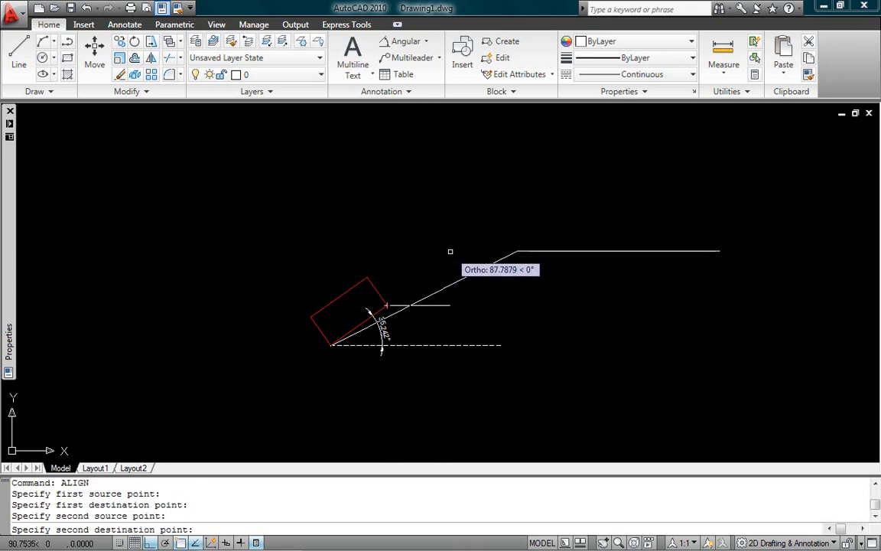
{"action": "left_click", "coordinate": [652, 251]}
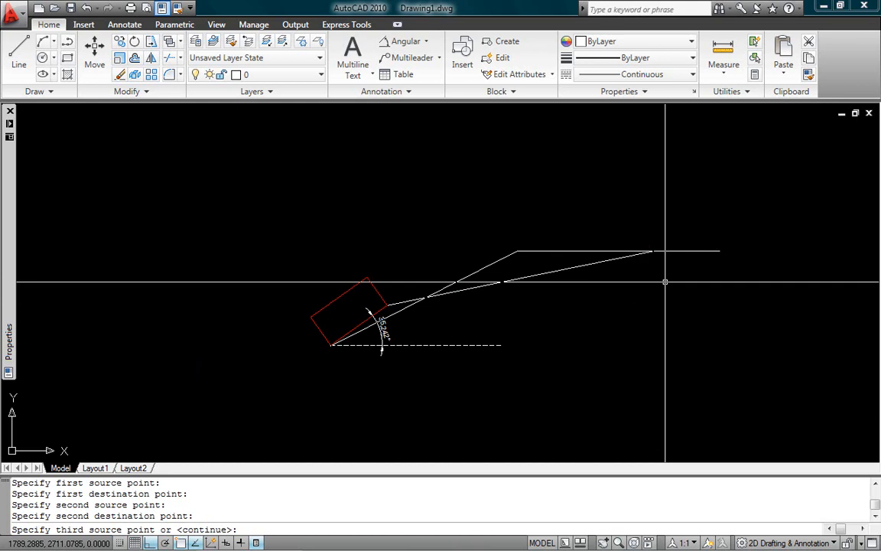
{"action": "key", "text": "Return"}
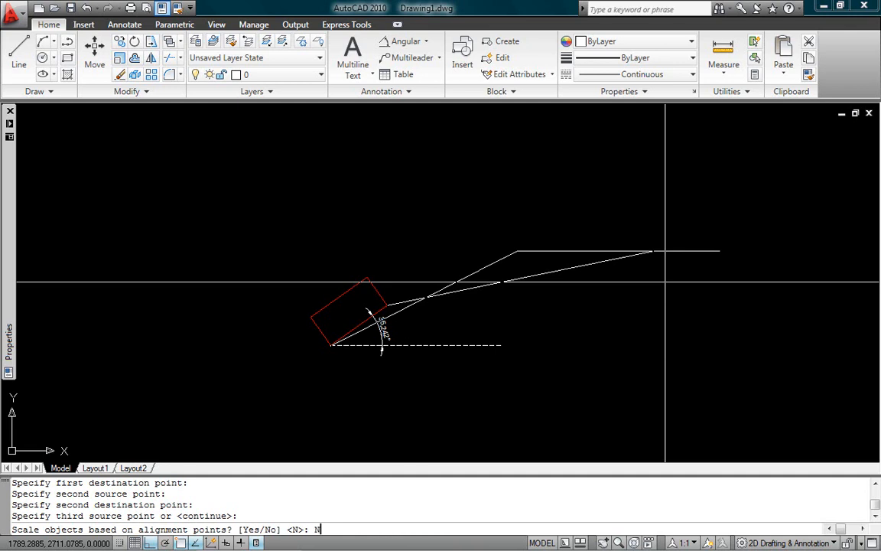
{"action": "key", "text": "Return"}
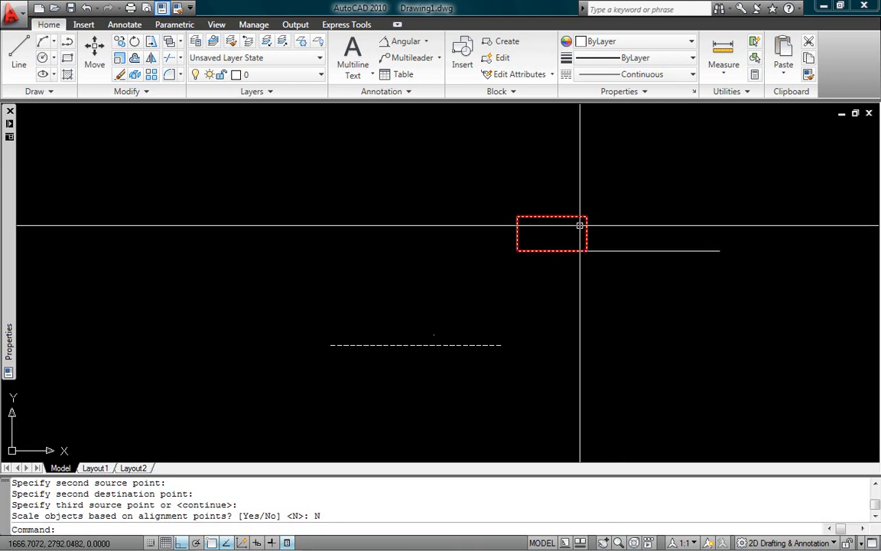
- Delete the horizontal line beneath the aligned rectangle
{"action": "scroll", "coordinate": [587, 216], "scroll_direction": "up", "scroll_amount": 3}
{"action": "scroll", "coordinate": [604, 265], "scroll_direction": "down", "scroll_amount": 2}
{"action": "left_click", "coordinate": [636, 280]}
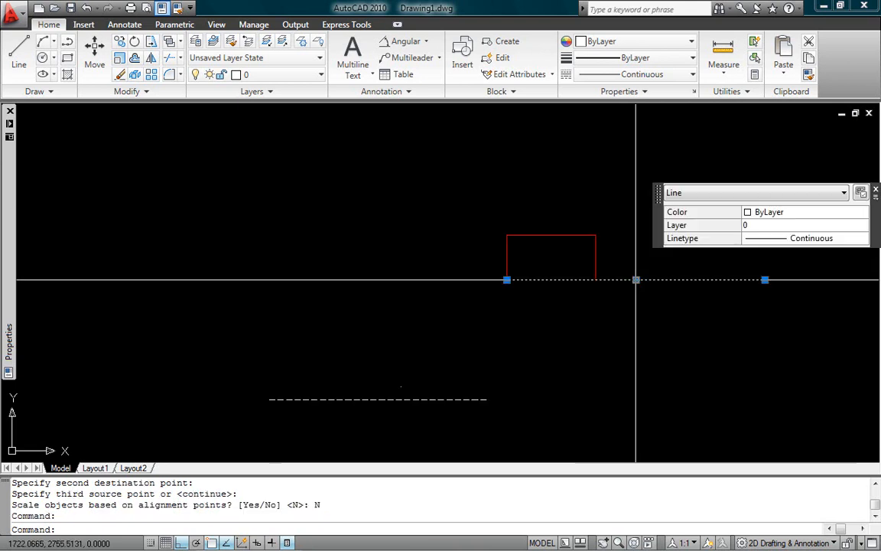
{"action": "key", "text": "Delete"}
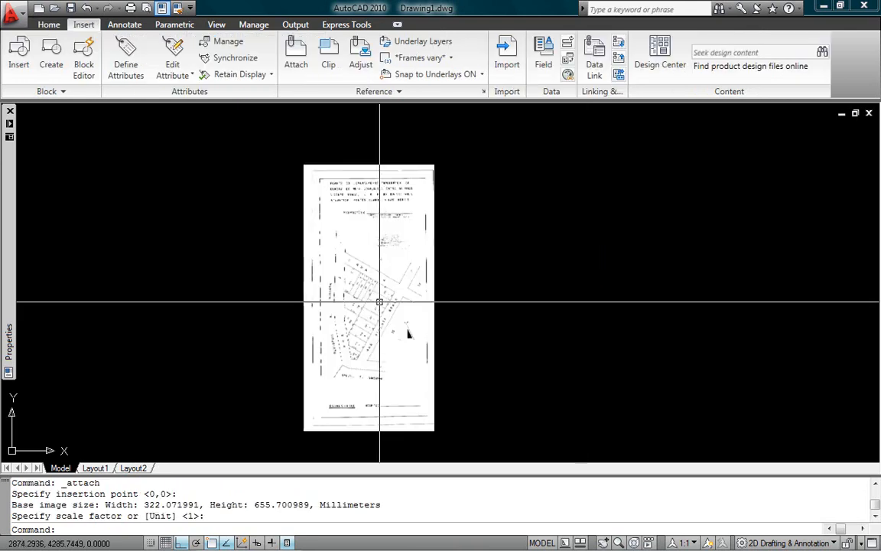
- Examine the attached subdivision plan image, checking the lots of block 14 and their written dimensions around lot 1
{"action": "scroll", "coordinate": [348, 278], "scroll_direction": "up", "scroll_amount": 3}
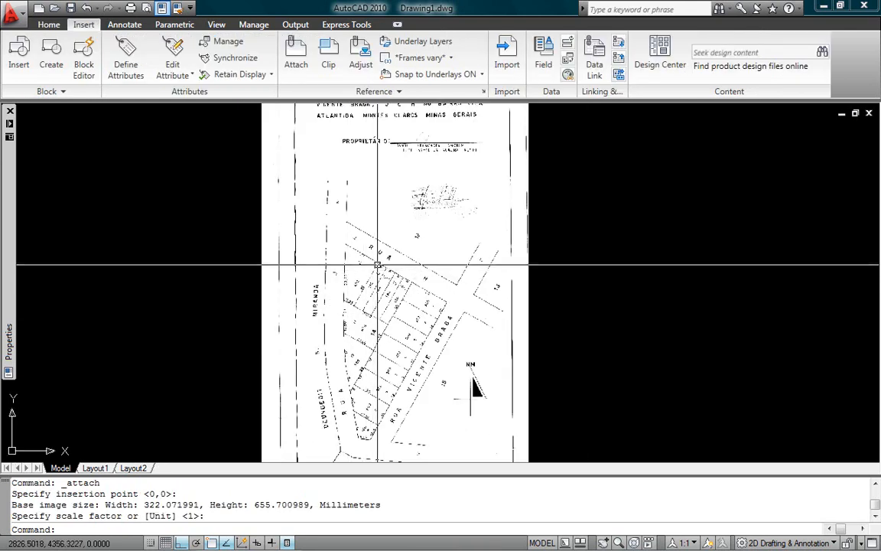
{"action": "scroll", "coordinate": [378, 252], "scroll_direction": "up", "scroll_amount": 6}
{"action": "scroll", "coordinate": [386, 252], "scroll_direction": "down", "scroll_amount": 6}
{"action": "middle_click_drag", "start_coordinate": [426, 389], "coordinate": [407, 324]}
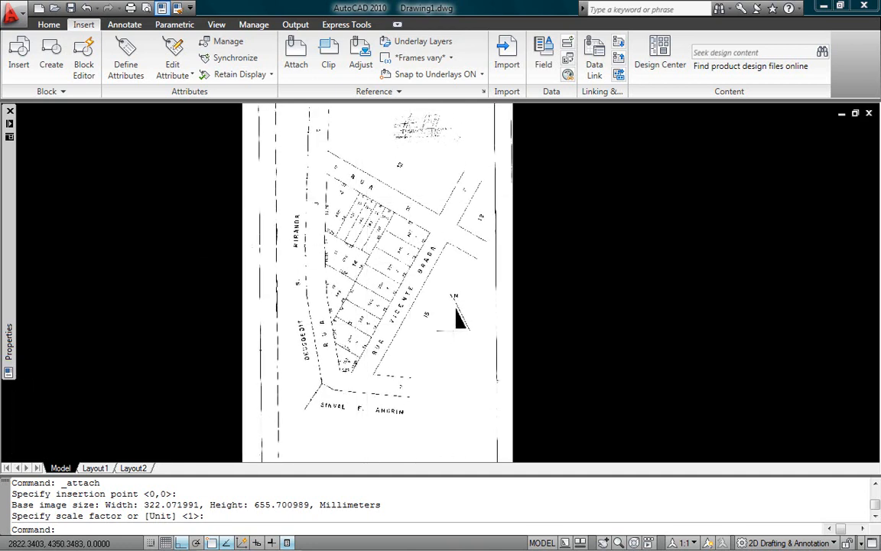
{"action": "scroll", "coordinate": [359, 200], "scroll_direction": "up", "scroll_amount": 8}
{"action": "scroll", "coordinate": [357, 201], "scroll_direction": "down", "scroll_amount": 8}
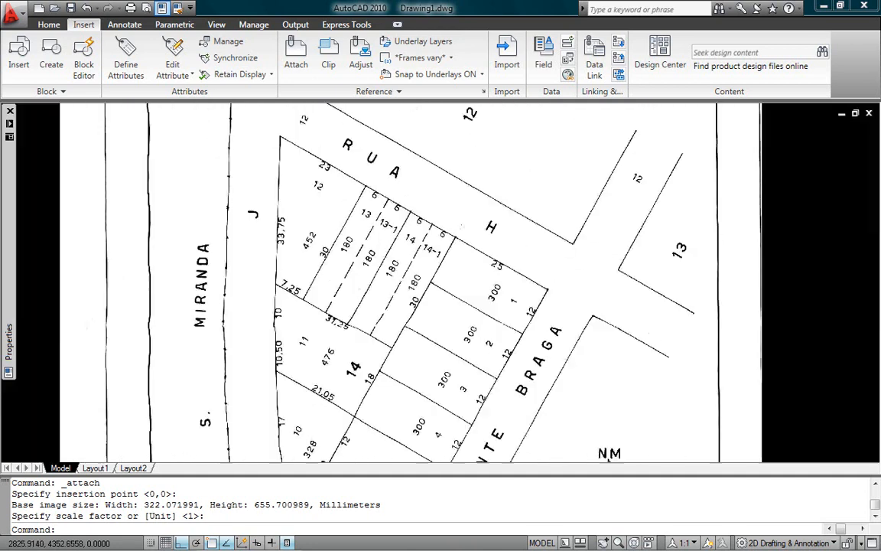
{"action": "middle_click_drag", "start_coordinate": [406, 255], "coordinate": [411, 229]}
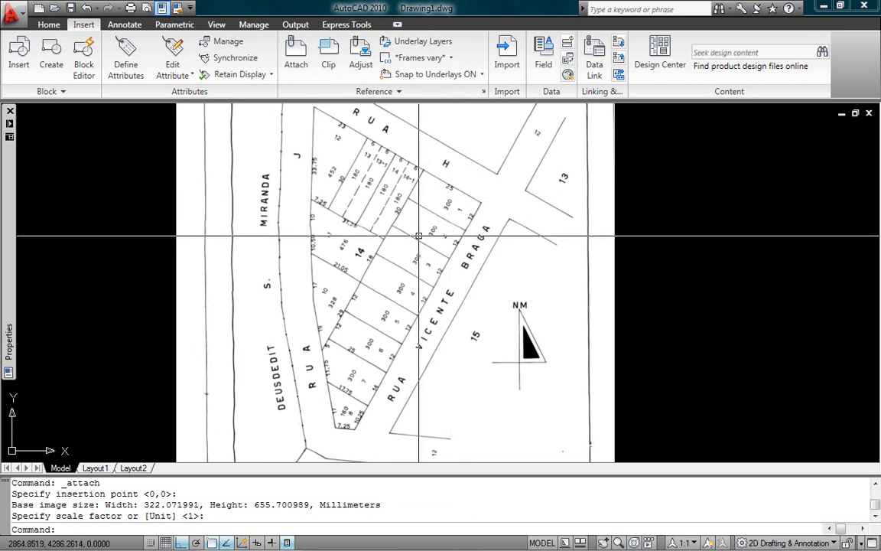
{"action": "middle_click_drag", "start_coordinate": [410, 250], "coordinate": [410, 251]}
{"action": "scroll", "coordinate": [410, 250], "scroll_direction": "up", "scroll_amount": 6}
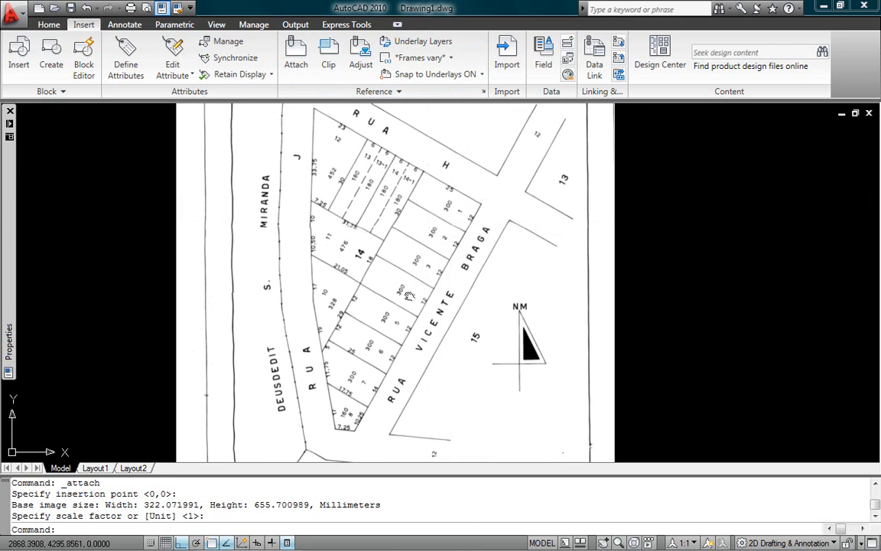
{"action": "scroll", "coordinate": [410, 250], "scroll_direction": "up", "scroll_amount": 2}
{"action": "scroll", "coordinate": [411, 251], "scroll_direction": "down", "scroll_amount": 2}
{"action": "scroll", "coordinate": [411, 250], "scroll_direction": "up", "scroll_amount": 2}
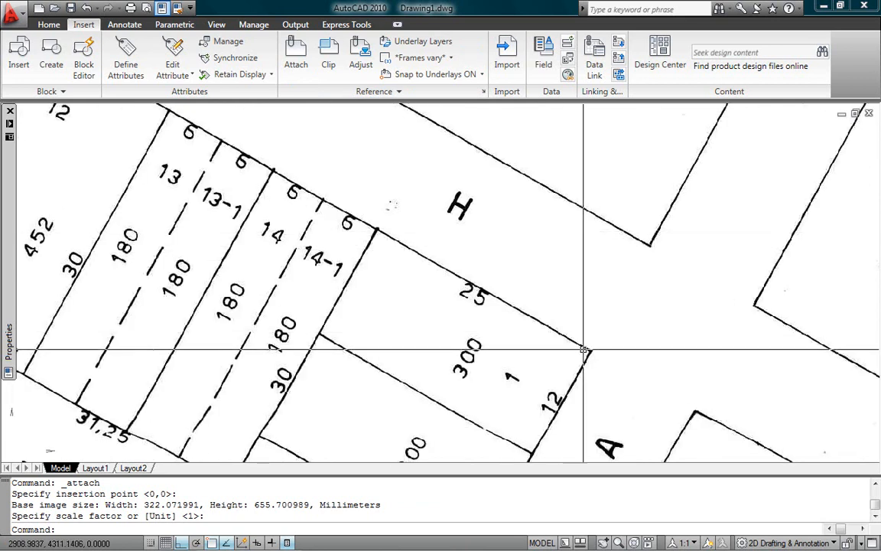
- Measure the distance between the two corners of lot 1's side labelled 25 along Rua H
{"action": "type", "text": "I"}
{"action": "key", "text": "Return"}
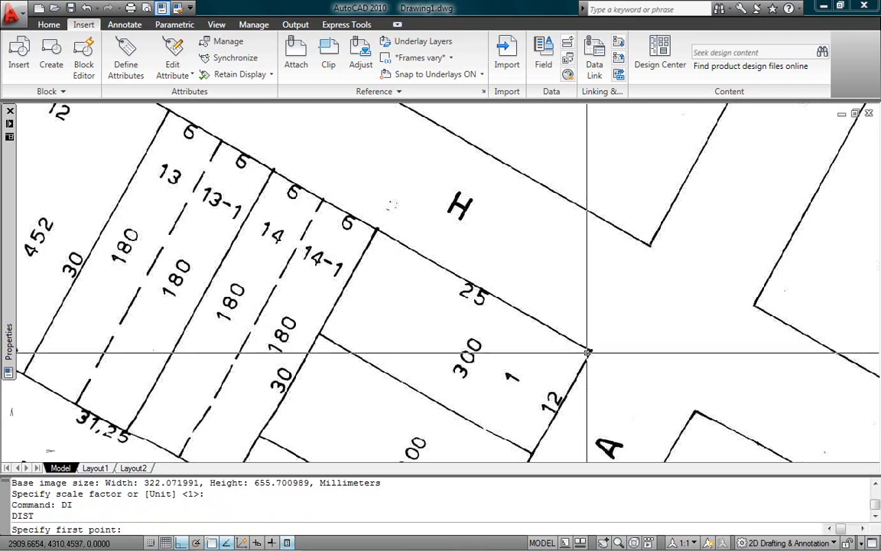
{"action": "scroll", "coordinate": [586, 350], "scroll_direction": "up", "scroll_amount": 8}
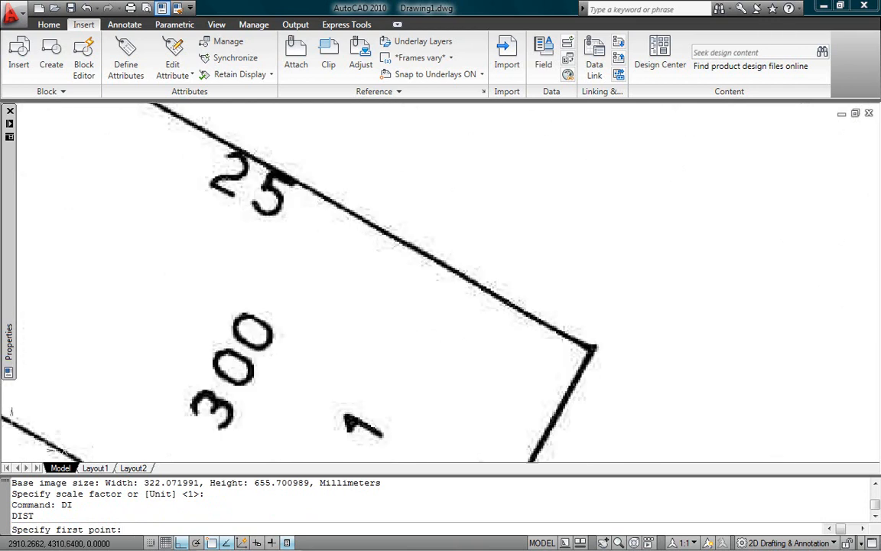
{"action": "left_click", "coordinate": [595, 346]}
{"action": "scroll", "coordinate": [484, 301], "scroll_direction": "down", "scroll_amount": 6}
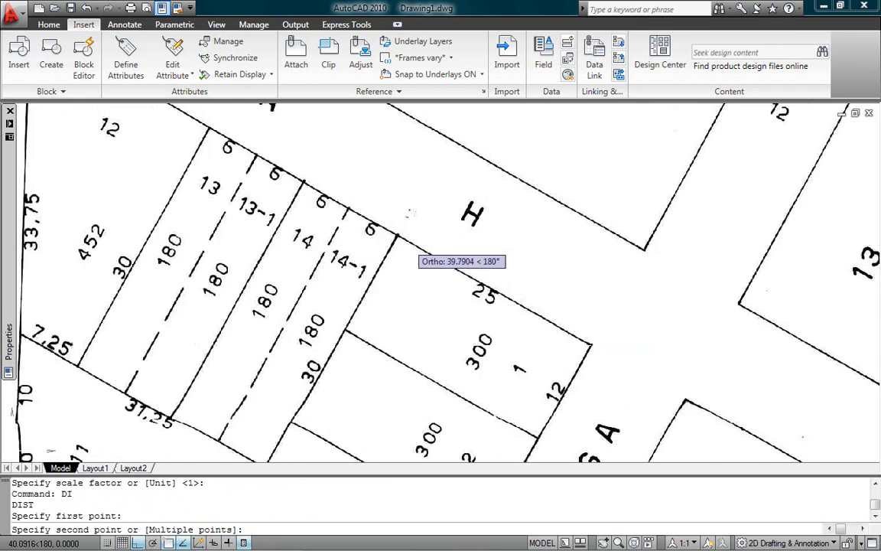
{"action": "scroll", "coordinate": [410, 245], "scroll_direction": "up", "scroll_amount": 8}
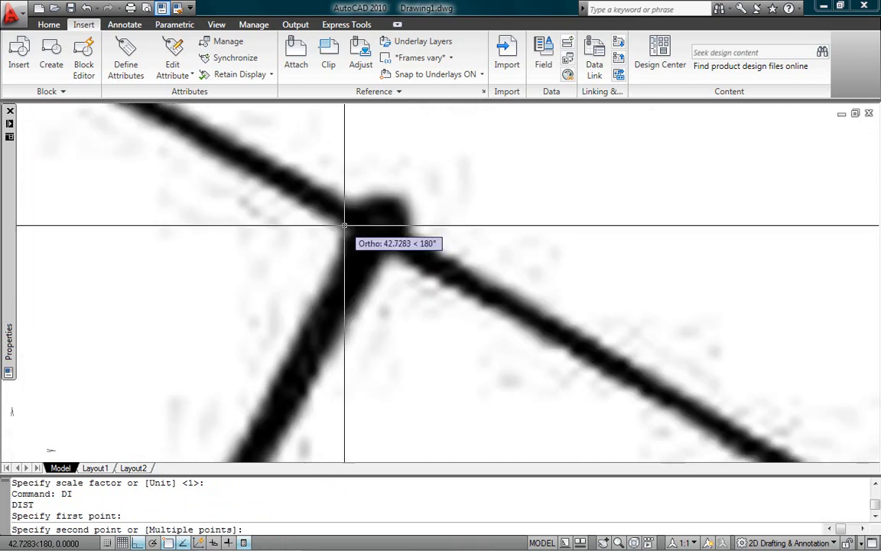
{"action": "left_click", "coordinate": [376, 228]}
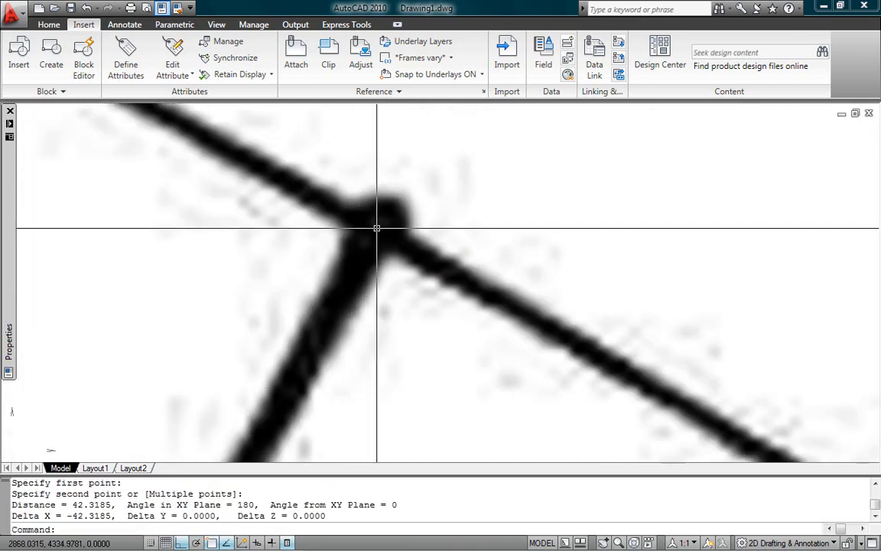
{"action": "scroll", "coordinate": [377, 228], "scroll_direction": "down", "scroll_amount": 5}
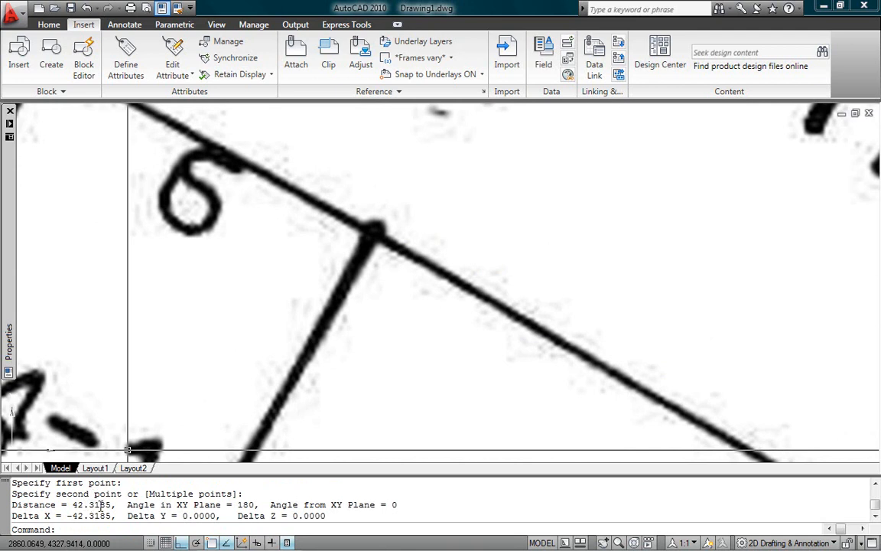
{"action": "scroll", "coordinate": [325, 269], "scroll_direction": "down", "scroll_amount": 5}
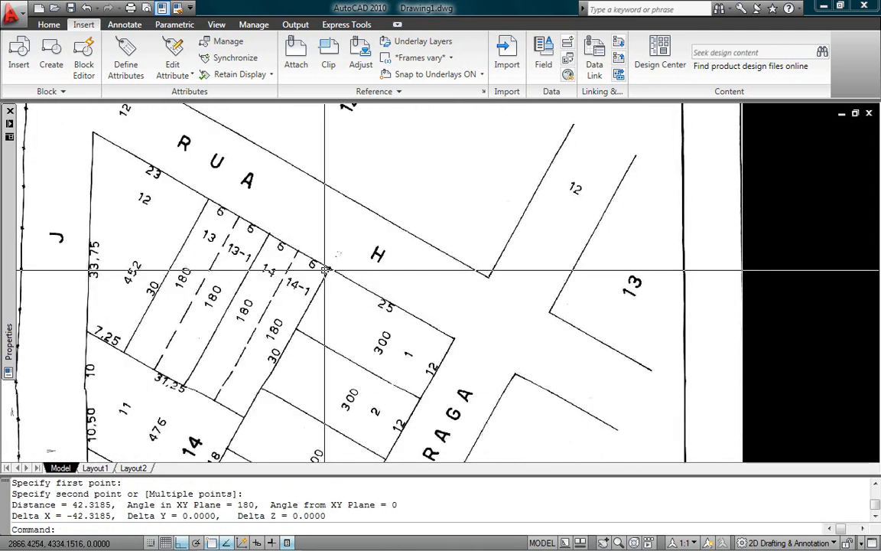
{"action": "scroll", "coordinate": [325, 269], "scroll_direction": "down", "scroll_amount": 5}
{"action": "scroll", "coordinate": [345, 282], "scroll_direction": "up", "scroll_amount": 4}
{"action": "scroll", "coordinate": [345, 283], "scroll_direction": "down", "scroll_amount": 5}
{"action": "scroll", "coordinate": [345, 283], "scroll_direction": "up", "scroll_amount": 2}
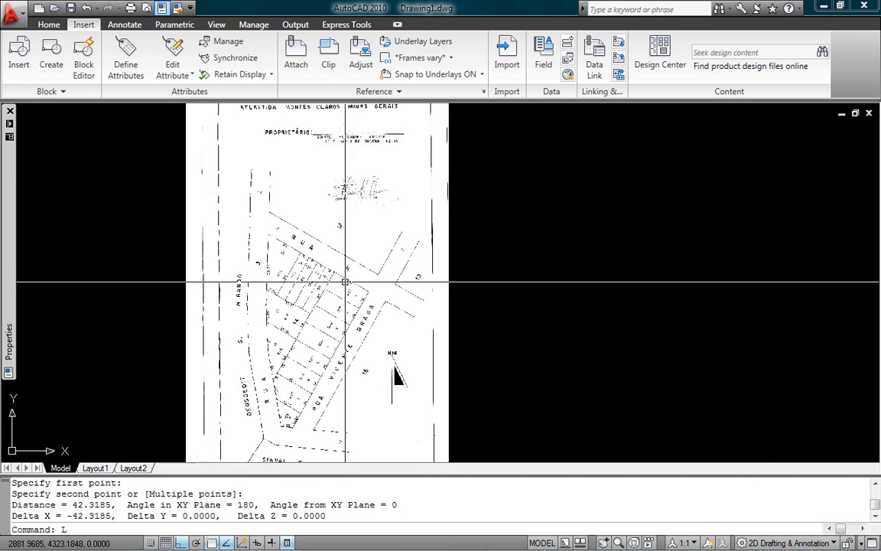
- Draw a line along block 14's Rua H frontage, from the corner at Rua J to lot 1's outer corner, with Ortho off
{"action": "scroll", "coordinate": [345, 283], "scroll_direction": "up", "scroll_amount": 5}
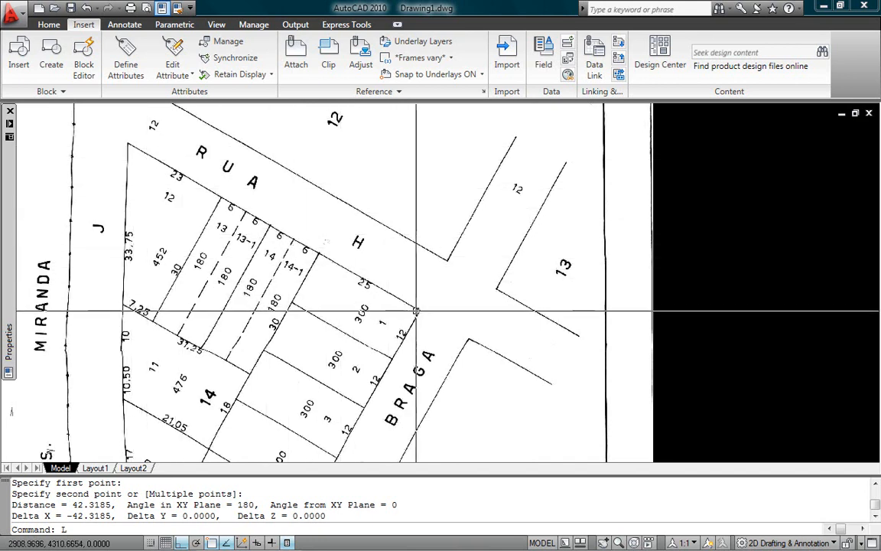
{"action": "key", "text": "Return"}
{"action": "scroll", "coordinate": [128, 142], "scroll_direction": "up", "scroll_amount": 8}
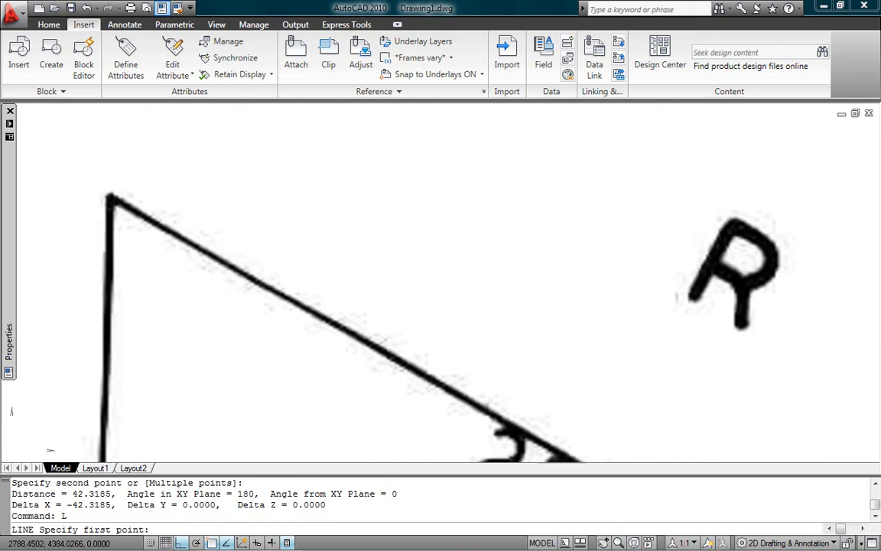
{"action": "scroll", "coordinate": [110, 188], "scroll_direction": "up", "scroll_amount": 3}
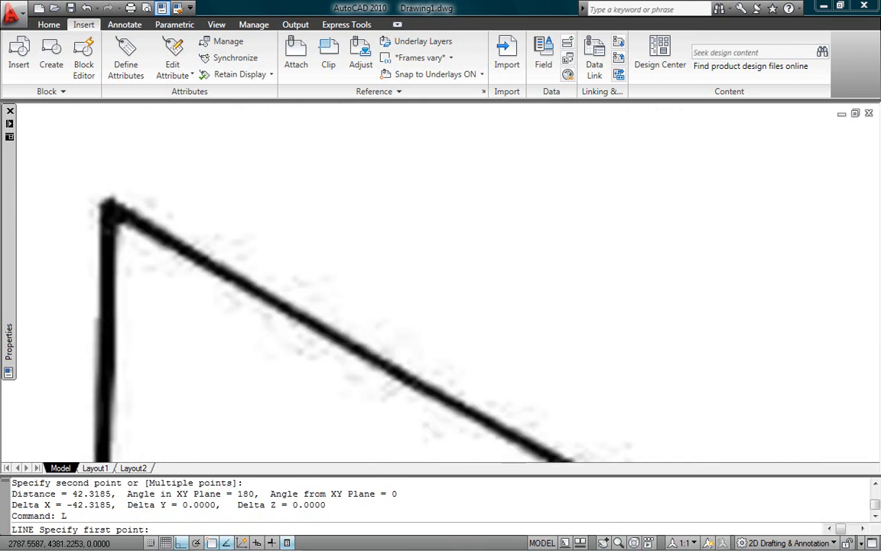
{"action": "scroll", "coordinate": [110, 208], "scroll_direction": "up", "scroll_amount": 2}
{"action": "left_click", "coordinate": [105, 211]}
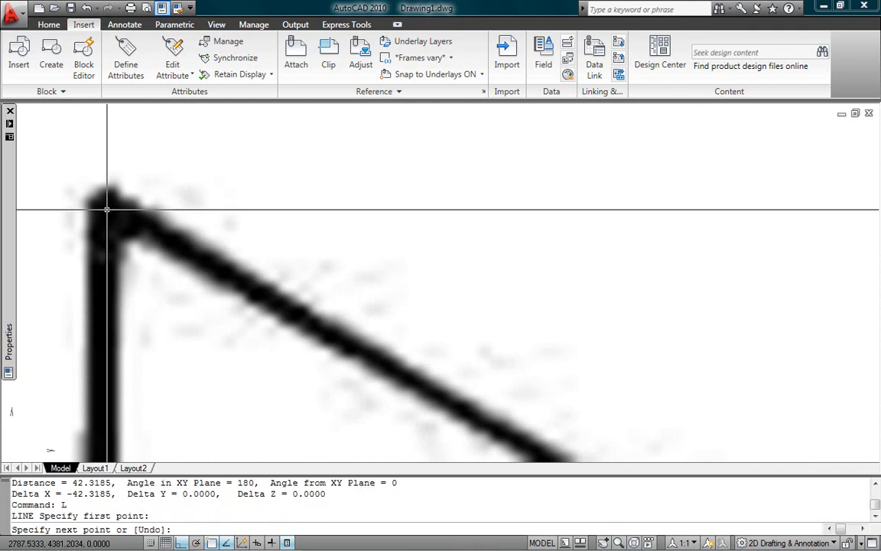
{"action": "scroll", "coordinate": [147, 230], "scroll_direction": "down", "scroll_amount": 3}
{"action": "scroll", "coordinate": [150, 229], "scroll_direction": "down", "scroll_amount": 2}
{"action": "key", "text": "F8"}
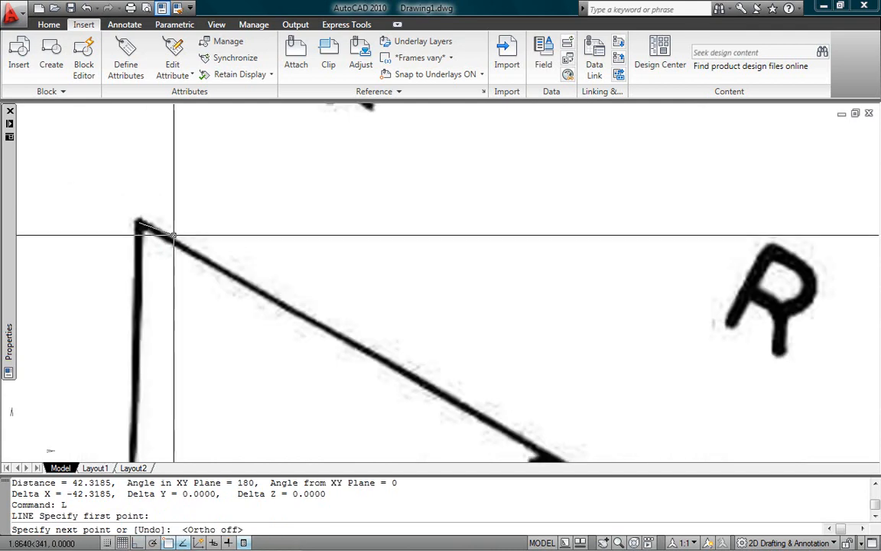
{"action": "scroll", "coordinate": [153, 236], "scroll_direction": "down", "scroll_amount": 4}
{"action": "scroll", "coordinate": [413, 365], "scroll_direction": "up", "scroll_amount": 6}
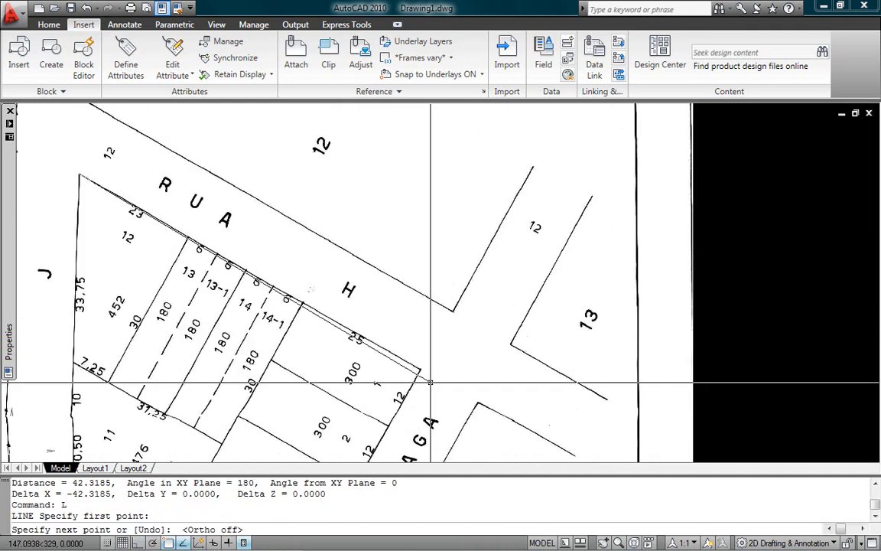
{"action": "scroll", "coordinate": [410, 360], "scroll_direction": "up", "scroll_amount": 2}
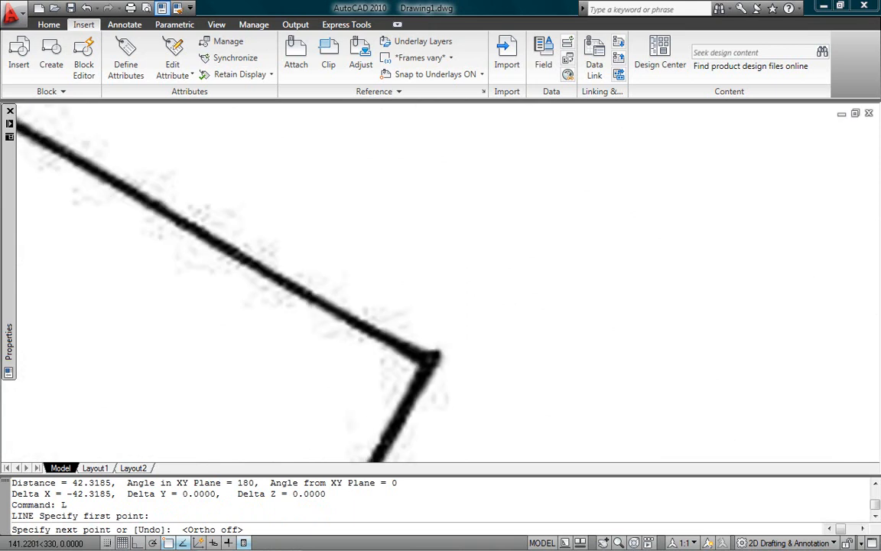
{"action": "left_click", "coordinate": [434, 369]}
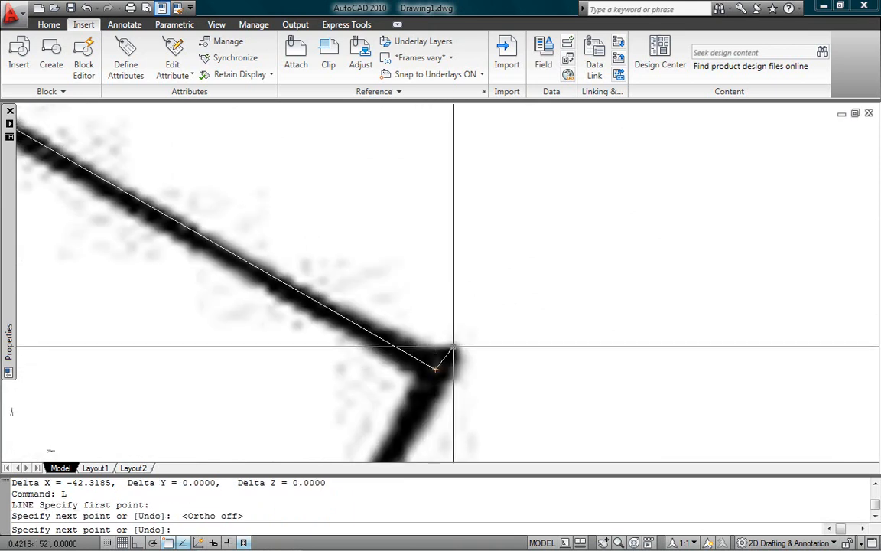
{"action": "key", "text": "Return"}
- Change the colour of the new Rua H frontage line to Red and deselect it
{"action": "scroll", "coordinate": [428, 330], "scroll_direction": "down", "scroll_amount": 1}
{"action": "left_click", "coordinate": [427, 331]}
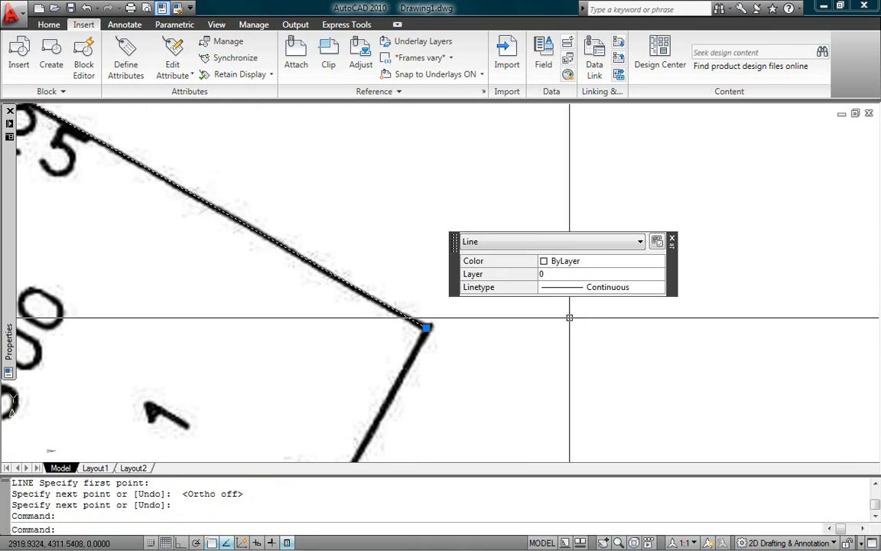
{"action": "left_click", "coordinate": [618, 263]}
{"action": "left_click", "coordinate": [621, 267]}
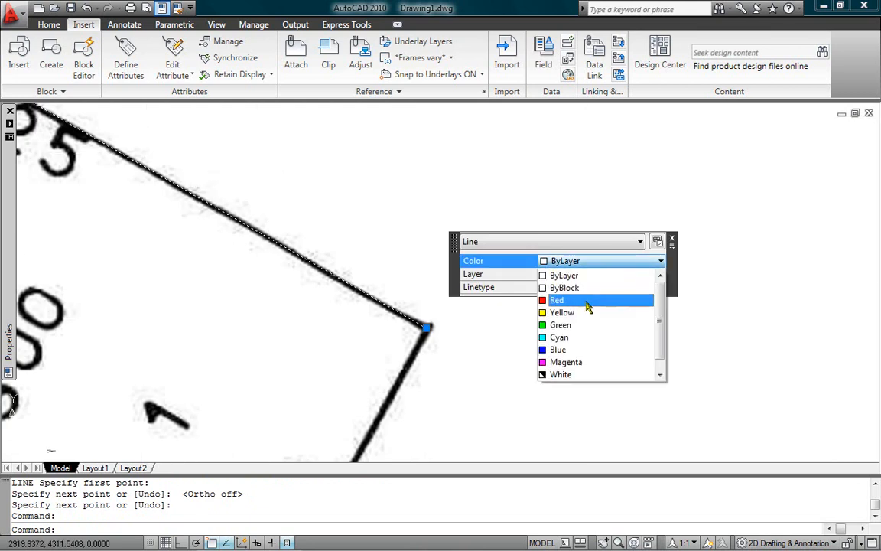
{"action": "left_click", "coordinate": [585, 305]}
{"action": "scroll", "coordinate": [413, 329], "scroll_direction": "down", "scroll_amount": 5}
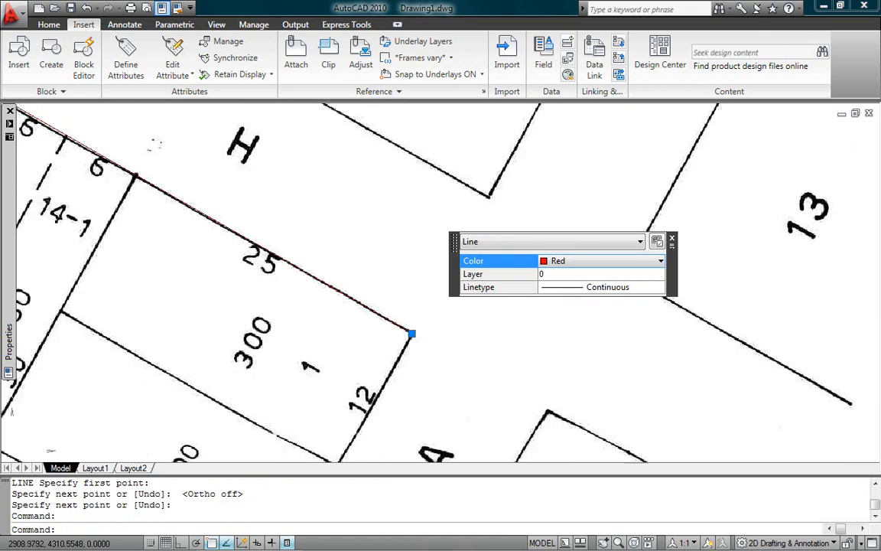
{"action": "key", "text": "Escape"}
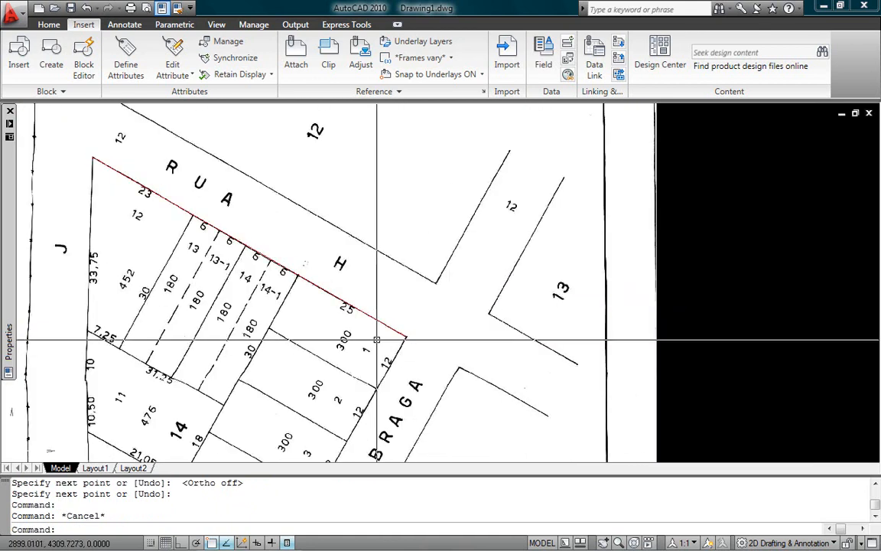
- Copy the red frontage line into the empty area to the right of the plan image
{"action": "left_click", "coordinate": [327, 295]}
{"action": "scroll", "coordinate": [326, 307], "scroll_direction": "down", "scroll_amount": 2}
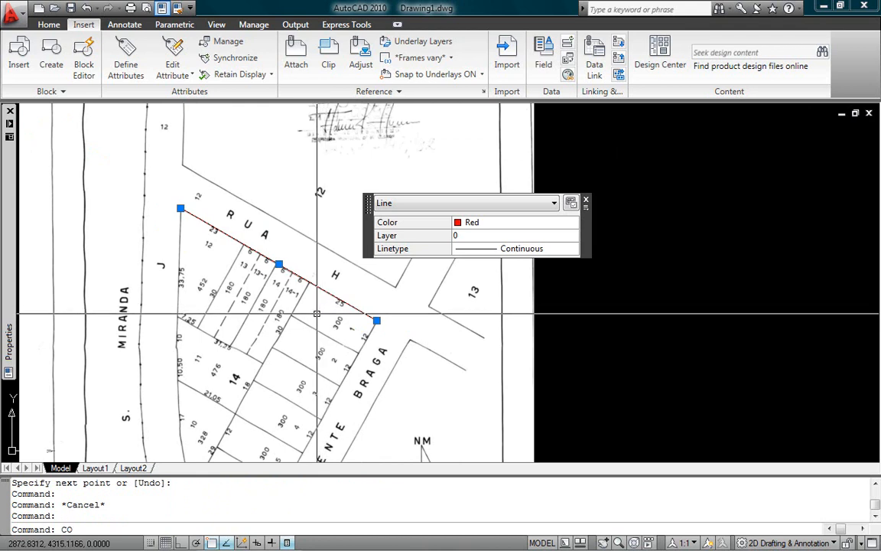
{"action": "key", "text": "Return"}
{"action": "left_click", "coordinate": [326, 307]}
{"action": "scroll", "coordinate": [316, 325], "scroll_direction": "down", "scroll_amount": 5}
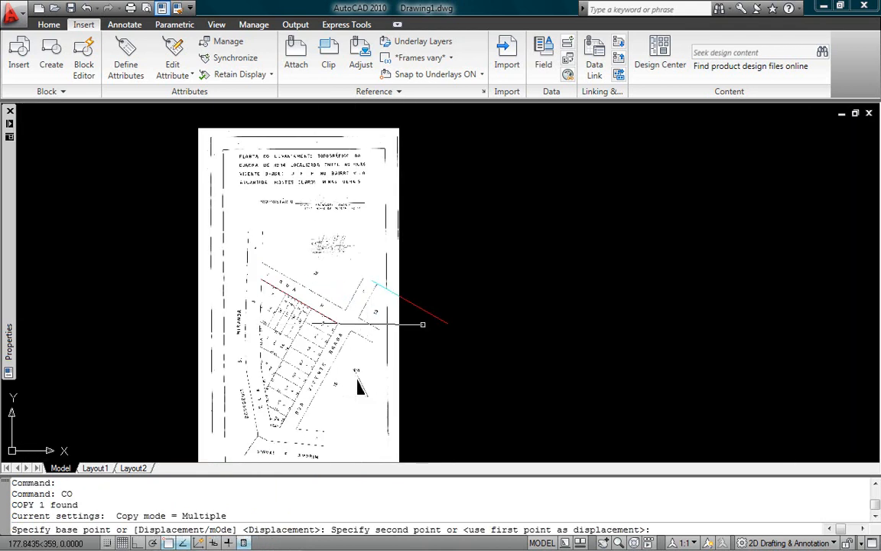
{"action": "left_click", "coordinate": [574, 299]}
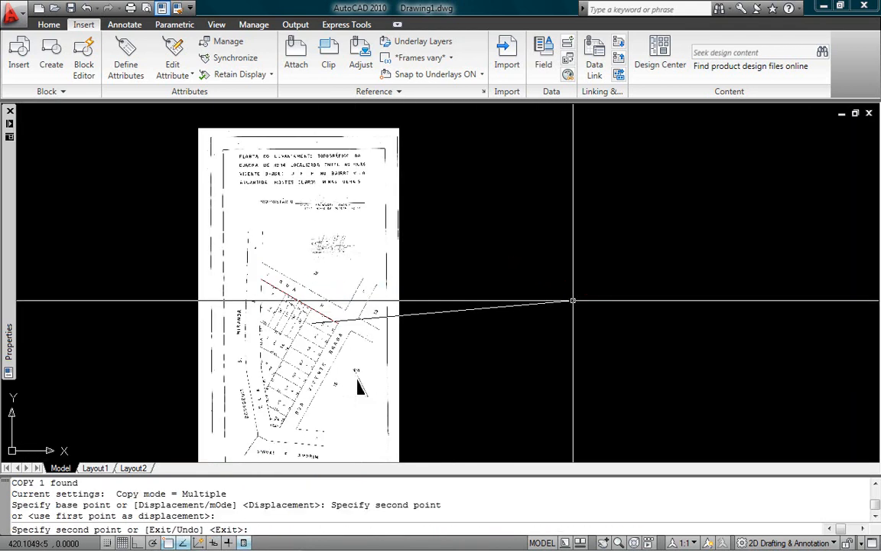
{"action": "key", "text": "Return"}
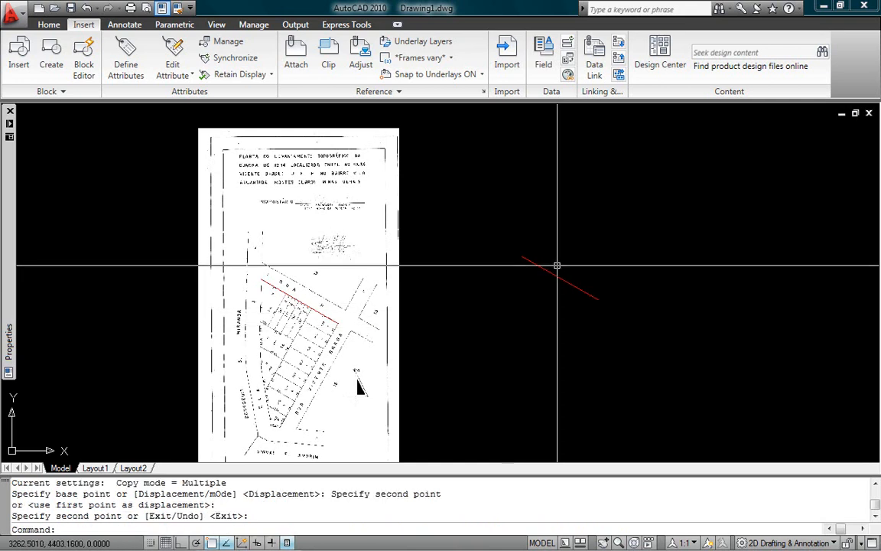
- Draw a circle with a diameter of 7200 centred near the middle of the copied red line
{"action": "scroll", "coordinate": [554, 267], "scroll_direction": "up", "scroll_amount": 2}
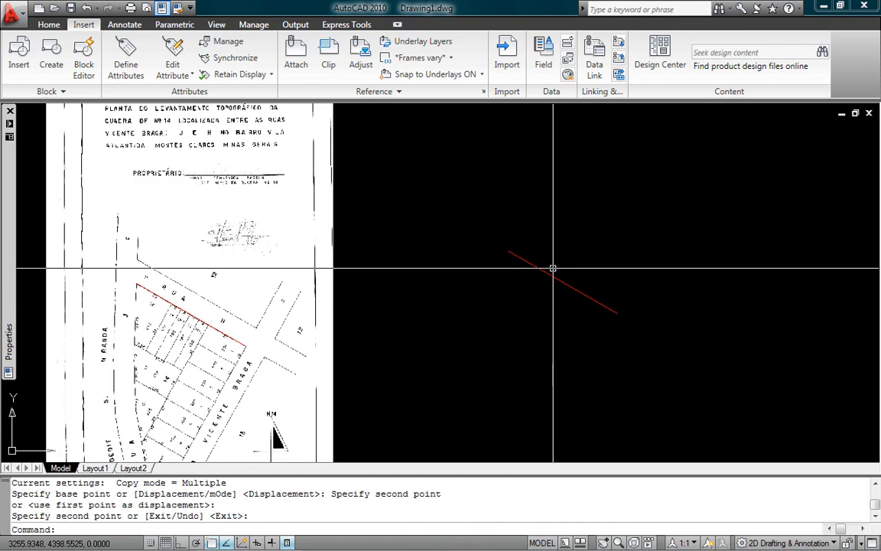
{"action": "scroll", "coordinate": [129, 327], "scroll_direction": "up", "scroll_amount": 6}
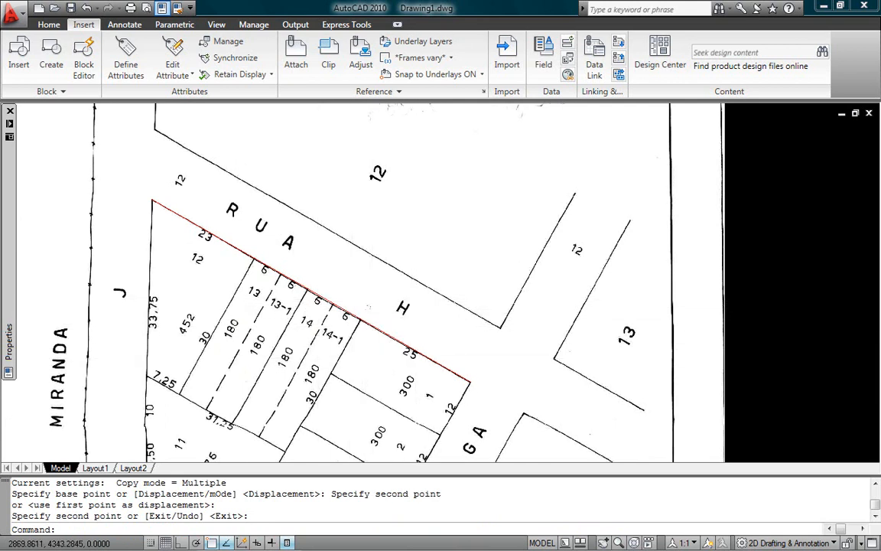
{"action": "scroll", "coordinate": [543, 289], "scroll_direction": "down", "scroll_amount": 8}
{"action": "scroll", "coordinate": [508, 277], "scroll_direction": "up", "scroll_amount": 6}
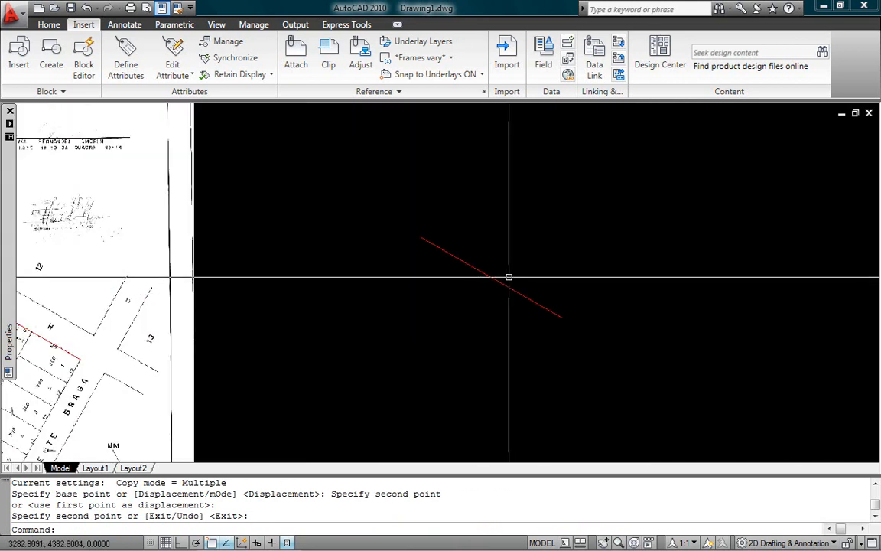
{"action": "scroll", "coordinate": [509, 277], "scroll_direction": "down", "scroll_amount": 2}
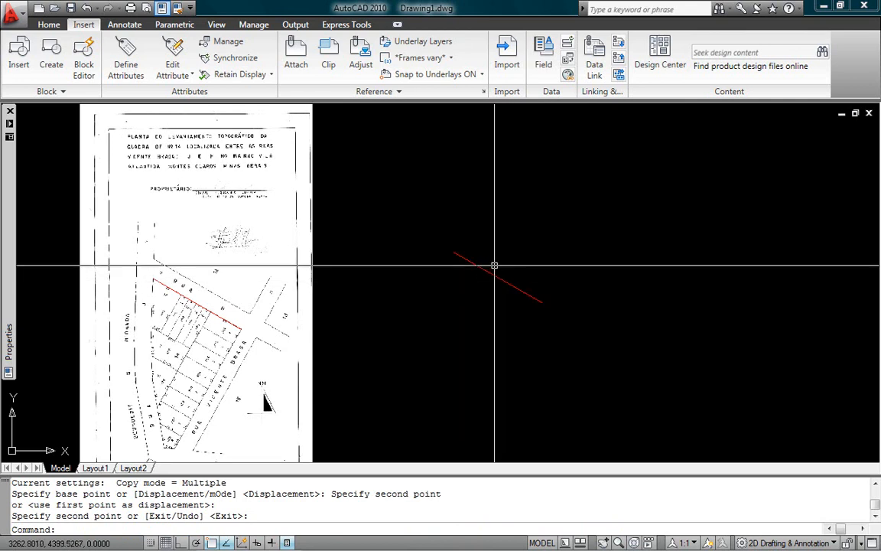
{"action": "scroll", "coordinate": [494, 266], "scroll_direction": "up", "scroll_amount": 2}
{"action": "type", "text": "I"}
{"action": "key", "text": "Return"}
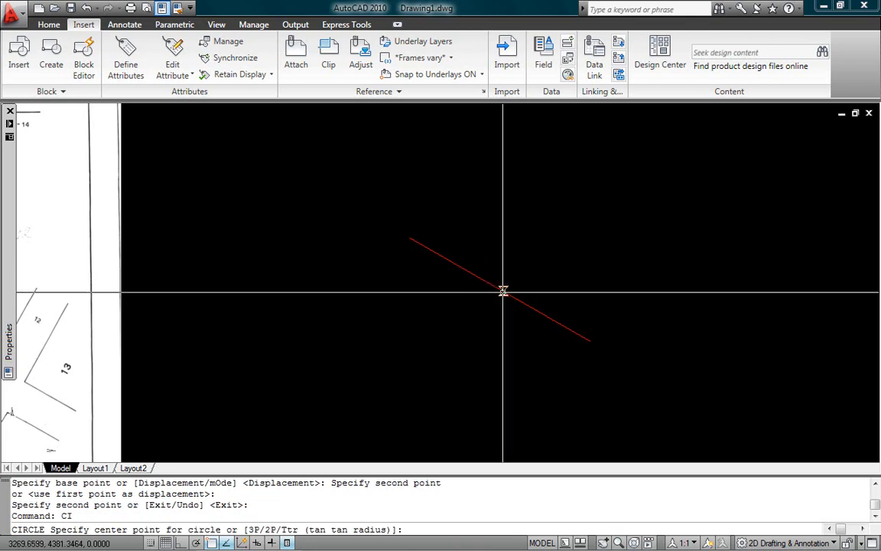
{"action": "left_click", "coordinate": [499, 290]}
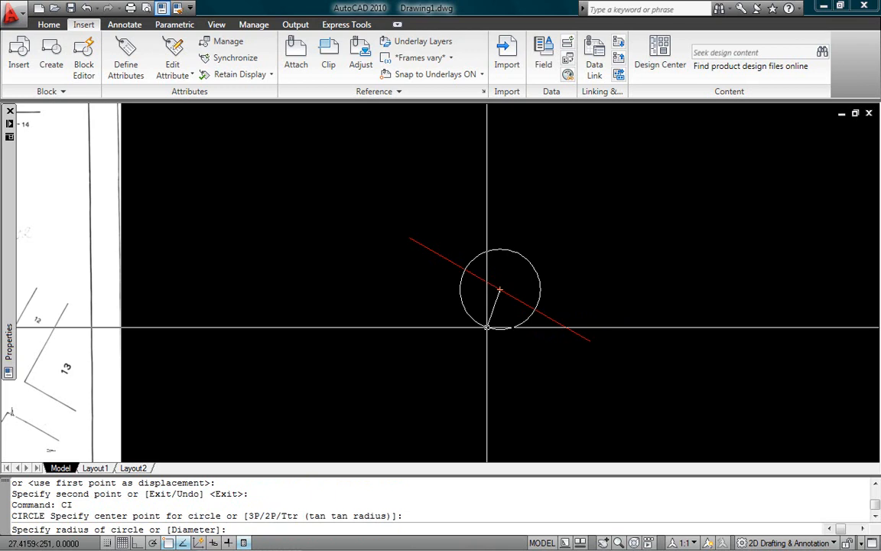
{"action": "key", "text": "Return"}
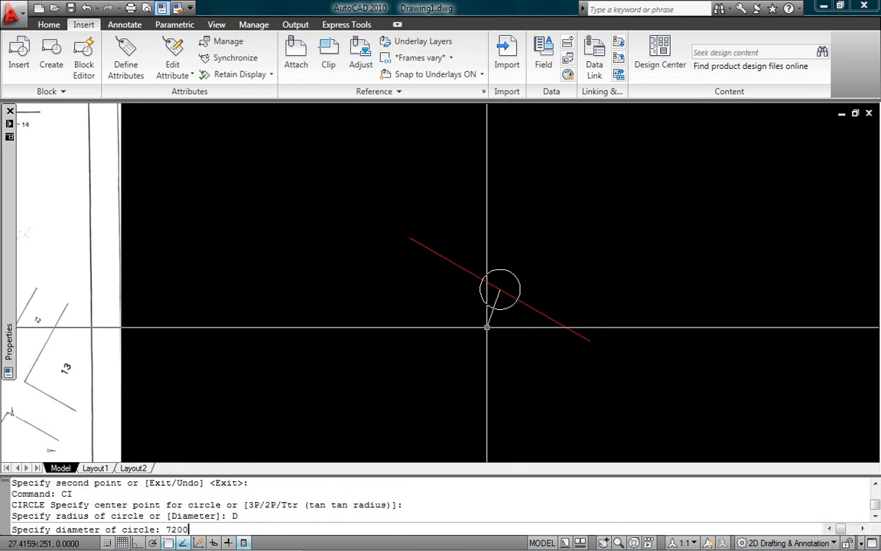
{"action": "type", "text": "7200"}
{"action": "key", "text": "Return"}
- Draw a circle with a diameter of 72 centred near the middle of the copied red line
{"action": "scroll", "coordinate": [486, 327], "scroll_direction": "down", "scroll_amount": 8}
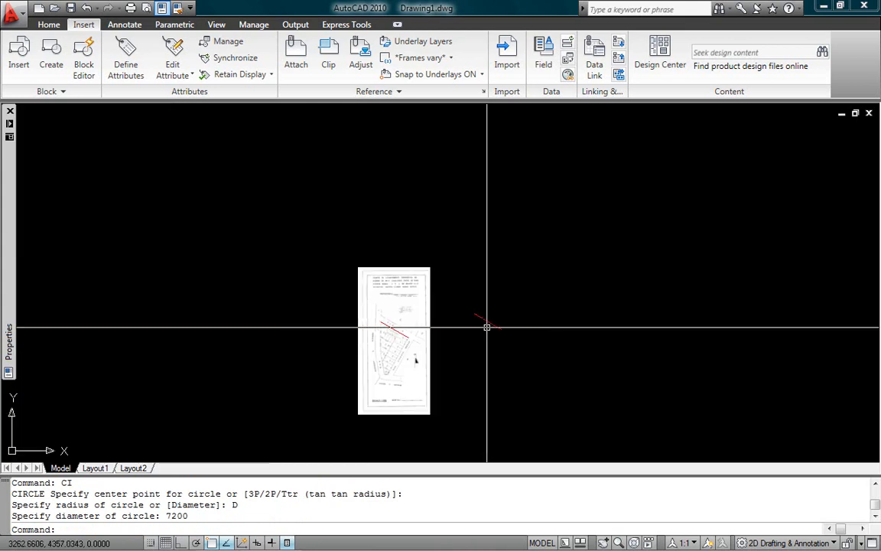
{"action": "scroll", "coordinate": [487, 327], "scroll_direction": "up", "scroll_amount": 6}
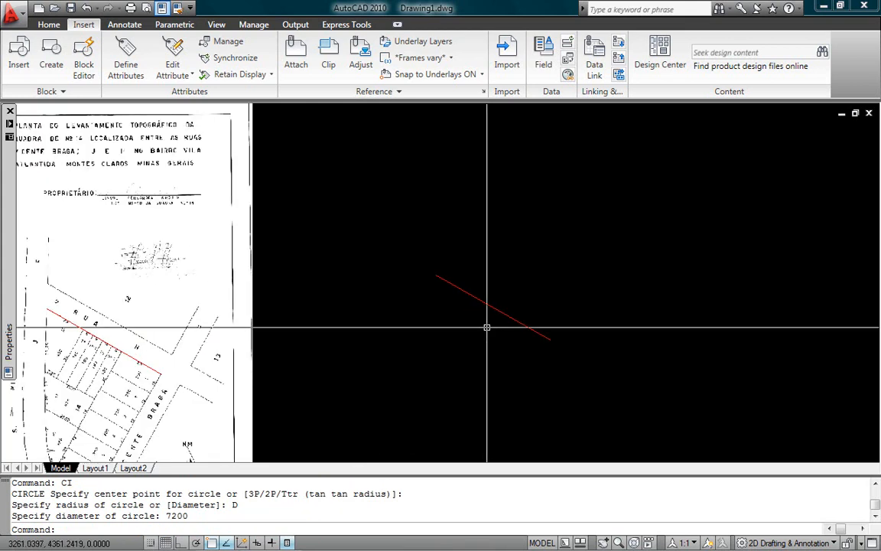
{"action": "scroll", "coordinate": [495, 312], "scroll_direction": "up", "scroll_amount": 4}
{"action": "scroll", "coordinate": [495, 312], "scroll_direction": "down", "scroll_amount": 4}
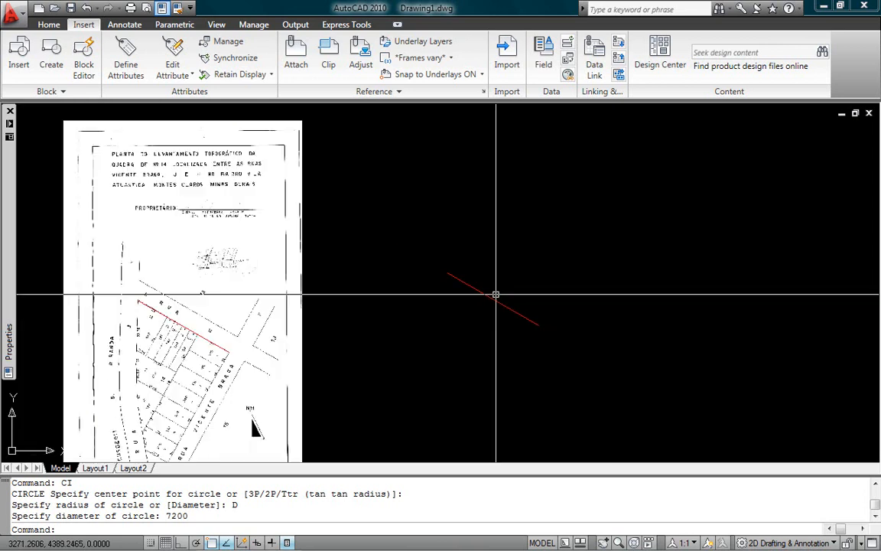
{"action": "scroll", "coordinate": [496, 312], "scroll_direction": "up", "scroll_amount": 2}
{"action": "scroll", "coordinate": [496, 295], "scroll_direction": "down", "scroll_amount": 2}
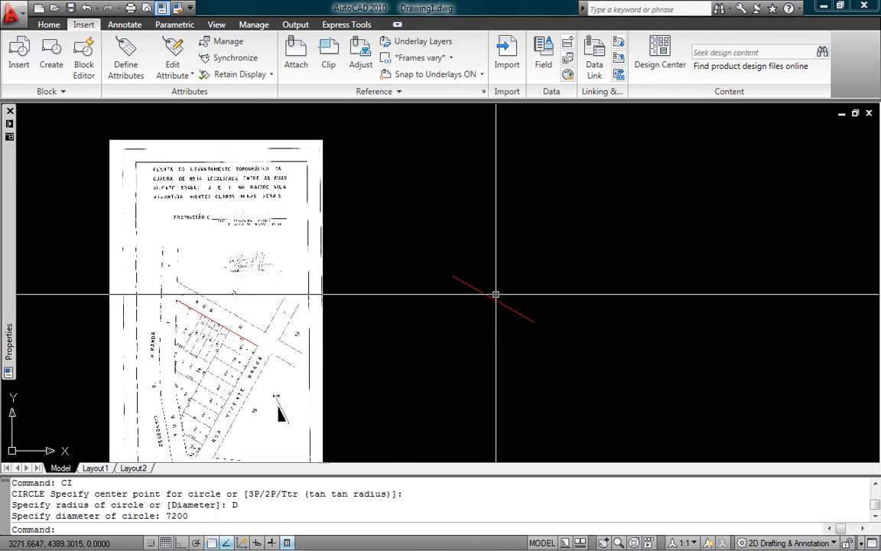
{"action": "scroll", "coordinate": [496, 295], "scroll_direction": "up", "scroll_amount": 3}
{"action": "type", "text": "ci"}
{"action": "key", "text": "Return"}
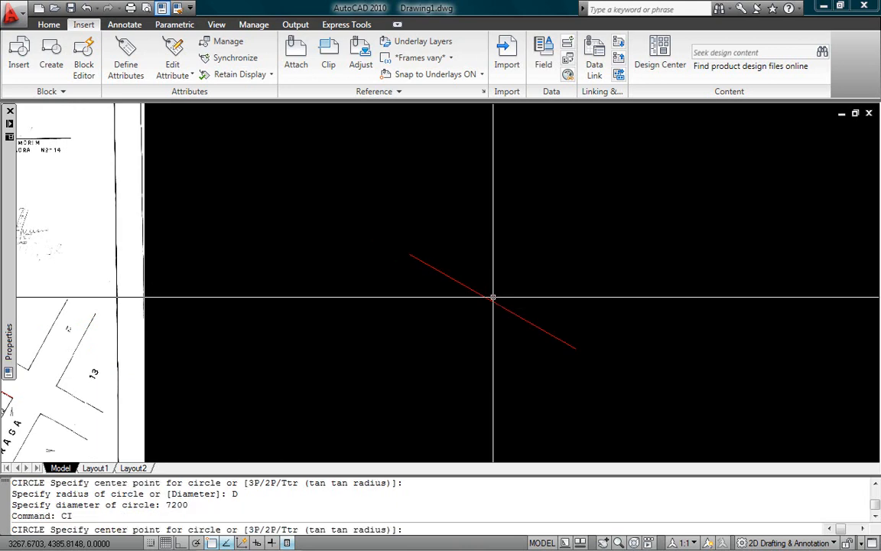
{"action": "left_click", "coordinate": [493, 301]}
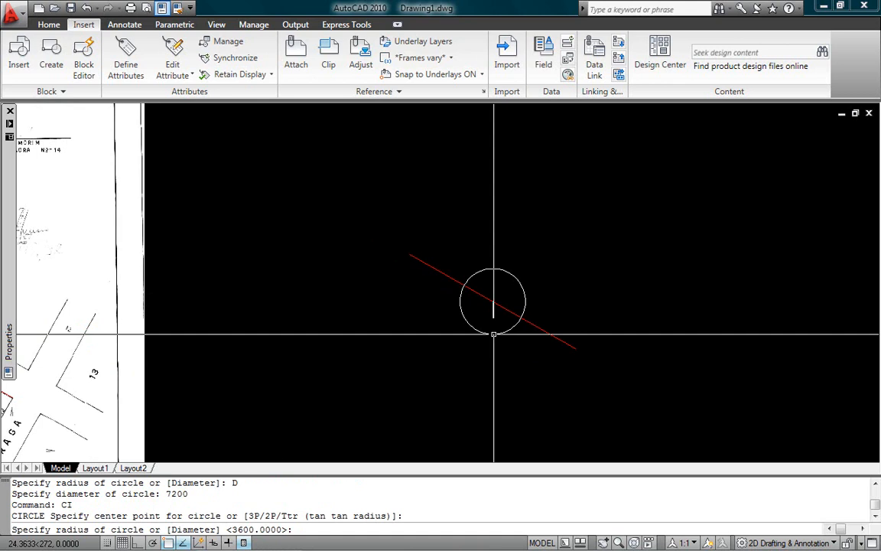
{"action": "type", "text": "D"}
{"action": "key", "text": "Return"}
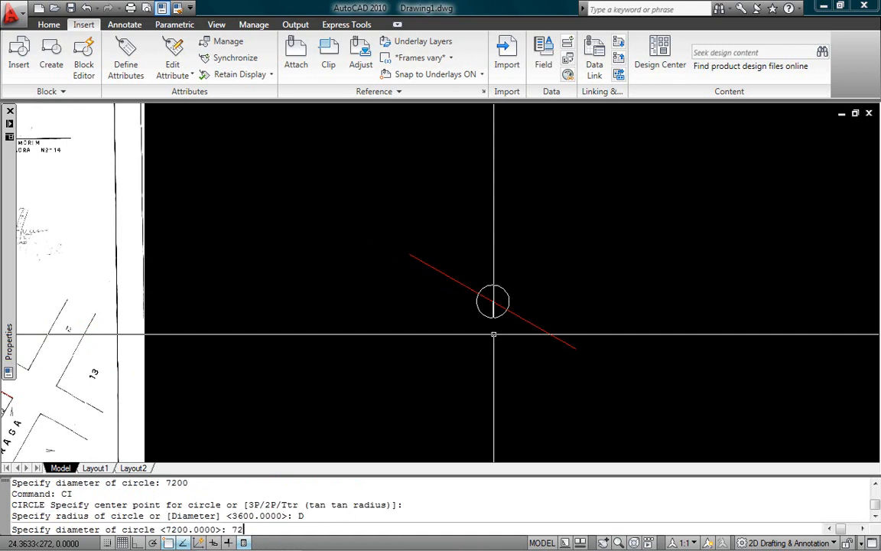
{"action": "type", "text": "72"}
{"action": "key", "text": "Return"}
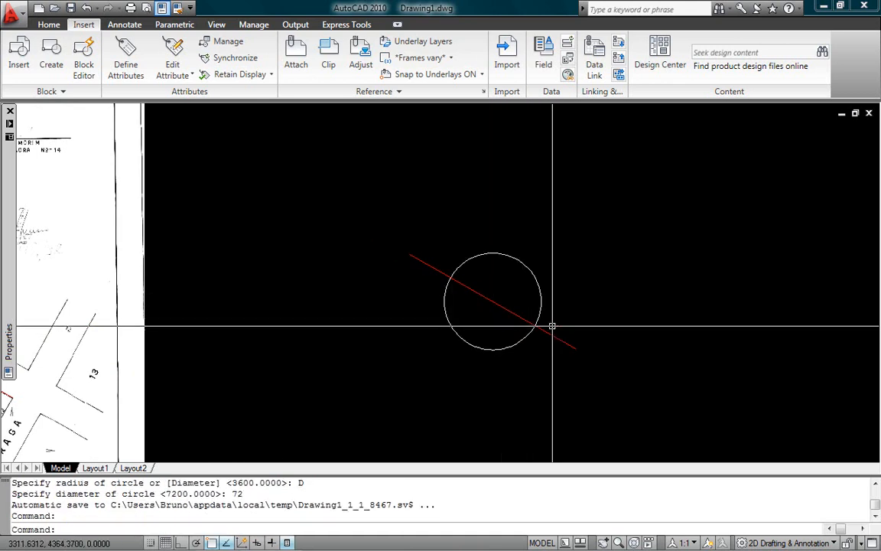
- Trim both ends of the copied red line that extend beyond the circle
{"action": "type", "text": "TR"}
{"action": "key", "text": "Return"}
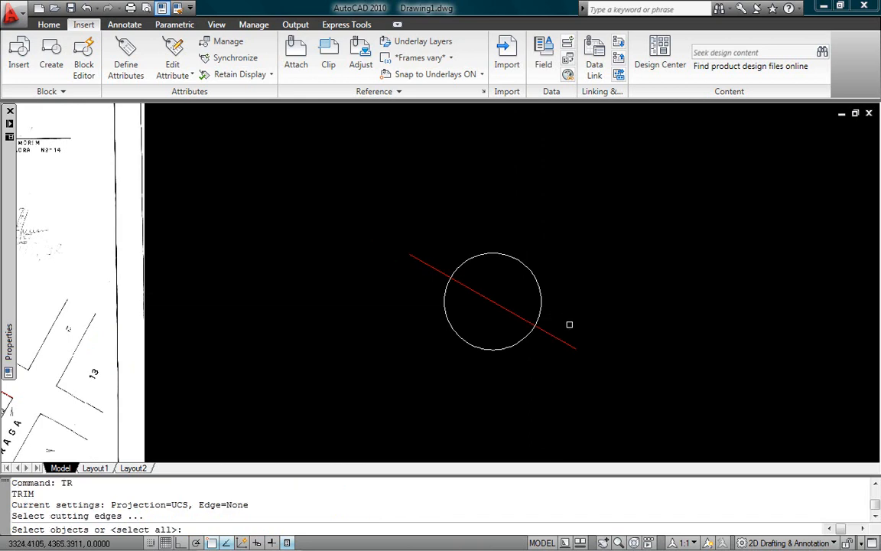
{"action": "key", "text": "Return"}
{"action": "left_click", "coordinate": [544, 331]}
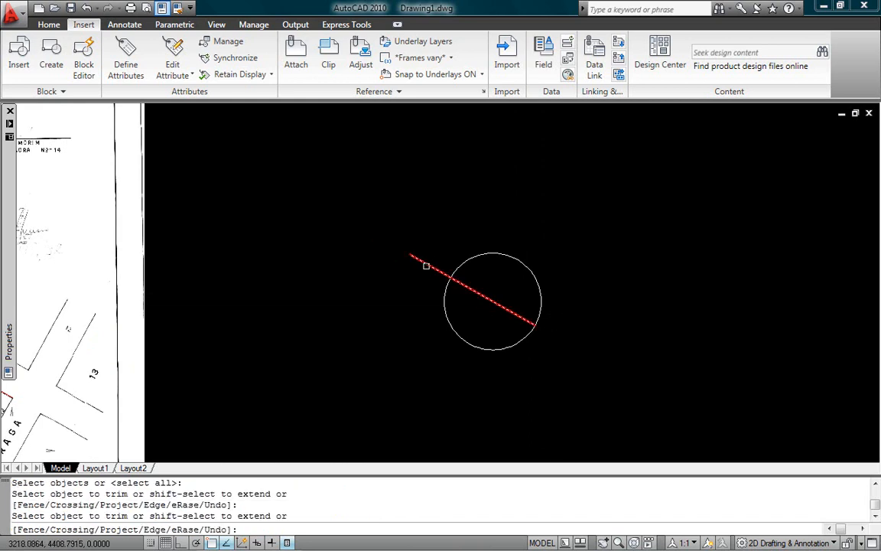
{"action": "key", "text": "Escape"}
- Delete the circle around the trimmed red line
{"action": "left_click", "coordinate": [490, 253]}
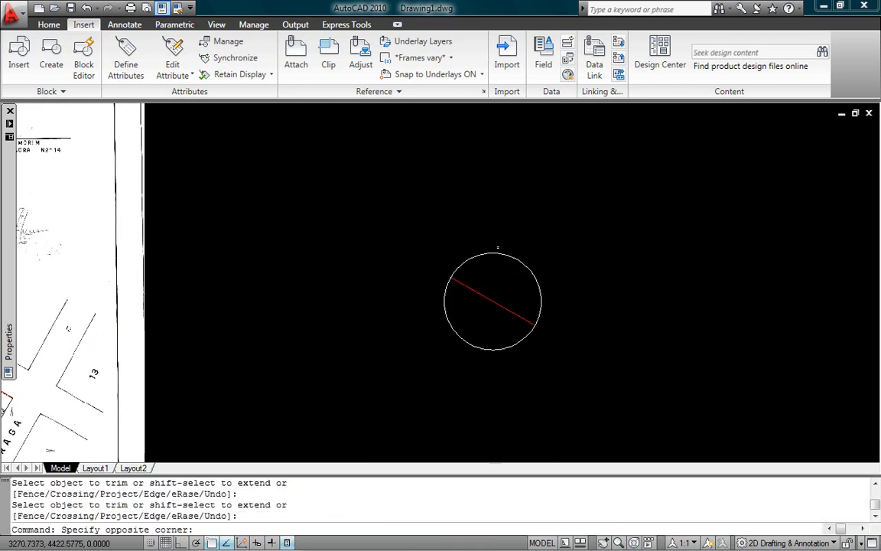
{"action": "left_click", "coordinate": [487, 257]}
{"action": "key", "text": "Delete"}
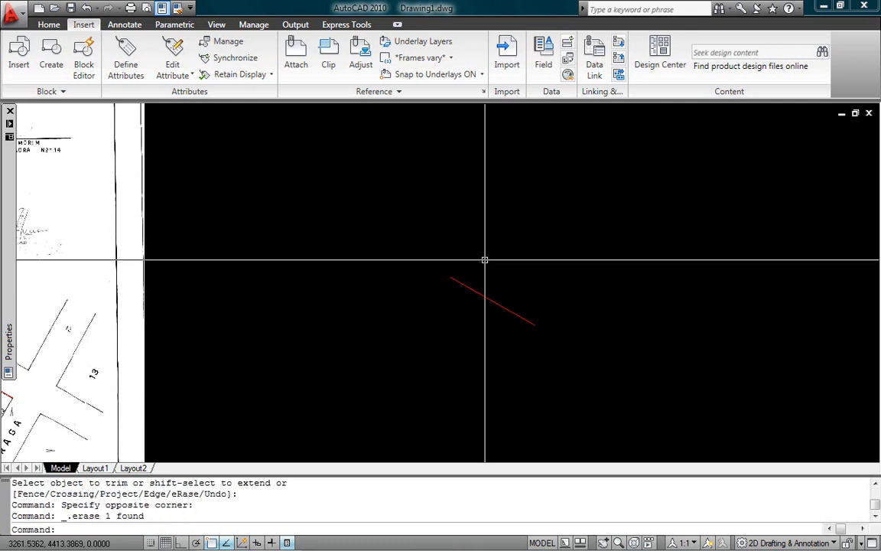
- Measure the length of the trimmed red line from end to end
{"action": "type", "text": "DI"}
{"action": "key", "text": "Return"}
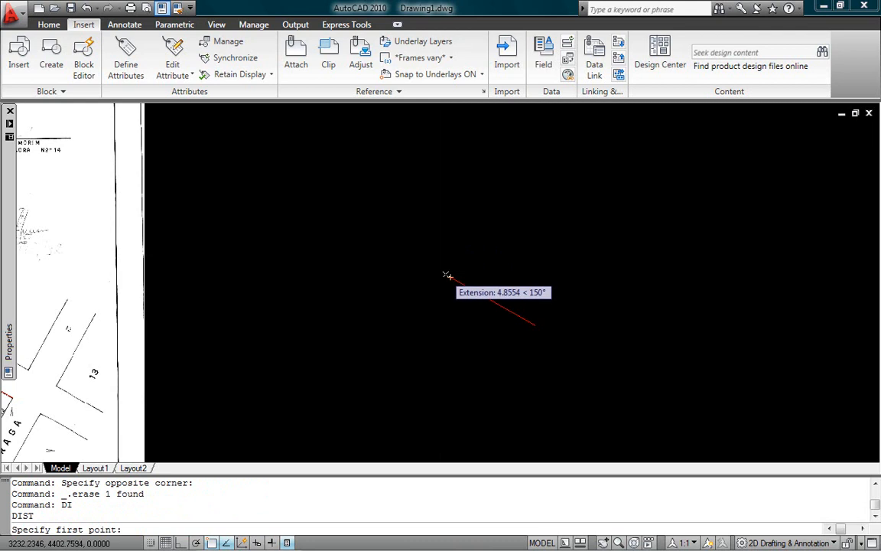
{"action": "left_click", "coordinate": [451, 277]}
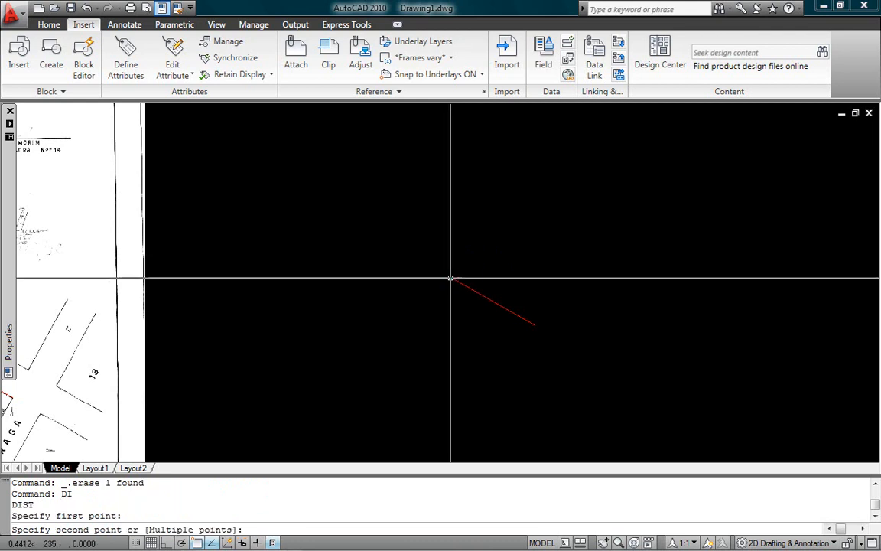
{"action": "left_click", "coordinate": [530, 325]}
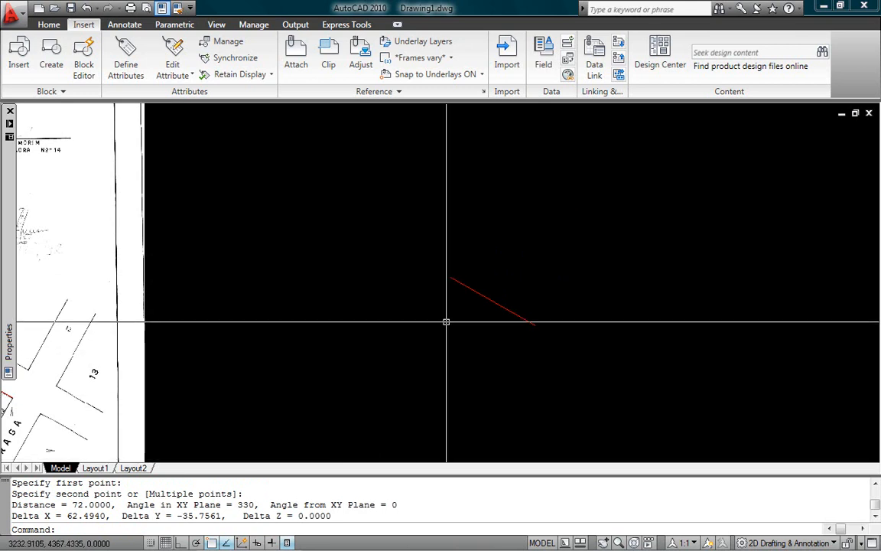
- Start ALIGN on the plan image, matching the upper-left end of its red line to the upper-left end of the trimmed reference line
{"action": "scroll", "coordinate": [447, 321], "scroll_direction": "down", "scroll_amount": 4}
{"action": "middle_click_drag", "start_coordinate": [429, 350], "coordinate": [436, 299]}
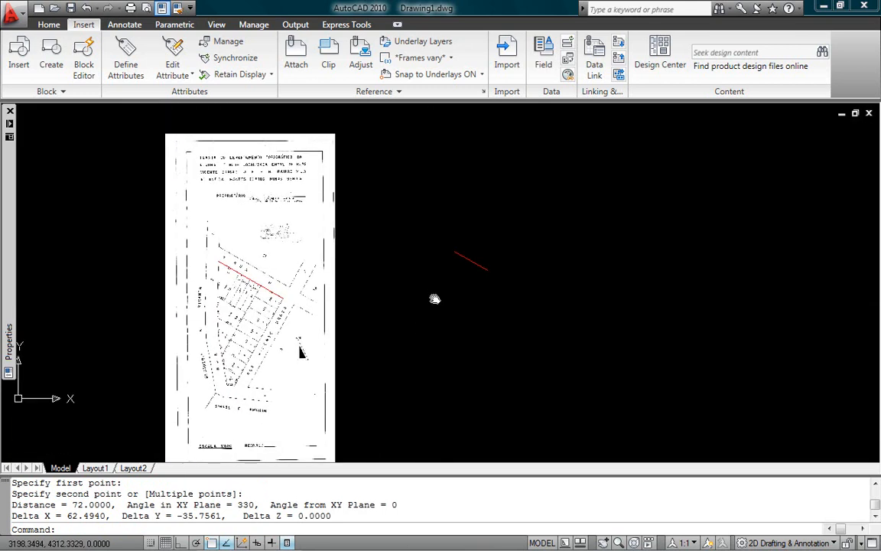
{"action": "scroll", "coordinate": [436, 299], "scroll_direction": "down", "scroll_amount": 2}
{"action": "left_click", "coordinate": [357, 210]}
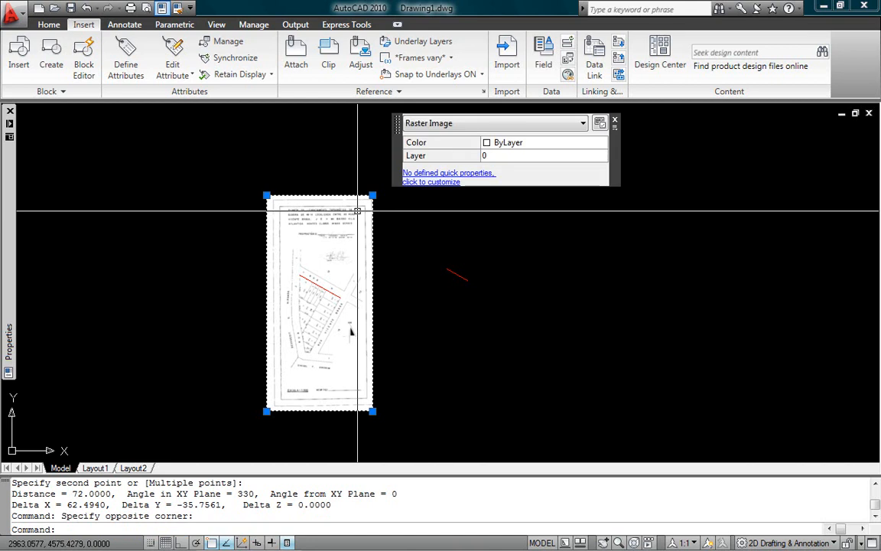
{"action": "type", "text": "AL"}
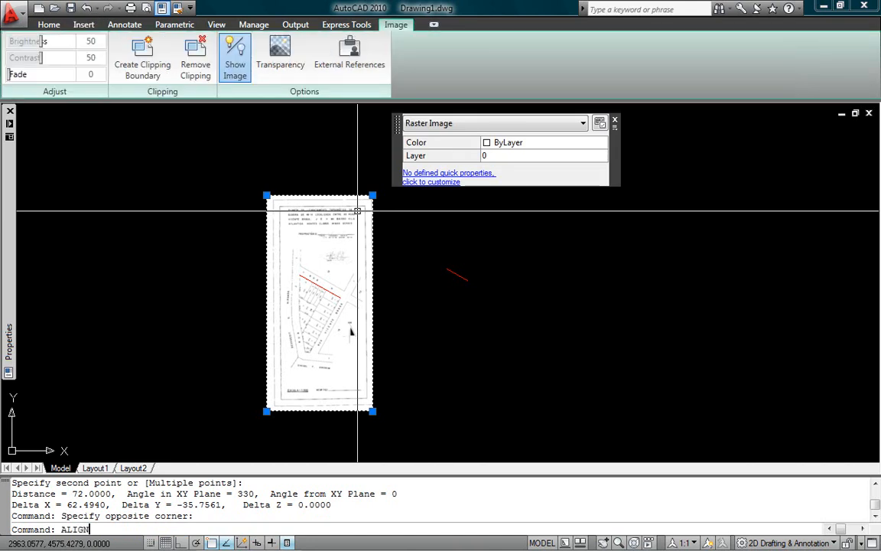
{"action": "type", "text": "IGN"}
{"action": "key", "text": "Return"}
{"action": "scroll", "coordinate": [354, 216], "scroll_direction": "up", "scroll_amount": 3}
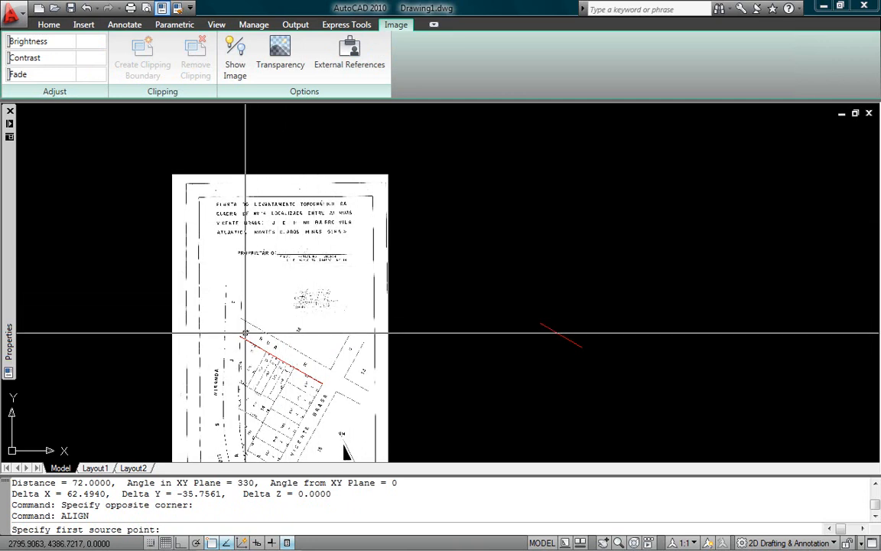
{"action": "scroll", "coordinate": [241, 335], "scroll_direction": "down", "scroll_amount": 2}
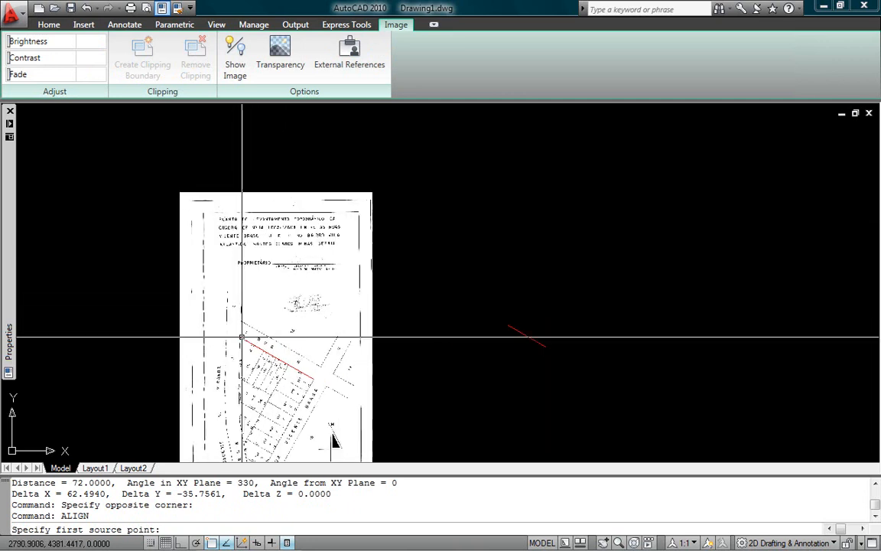
{"action": "scroll", "coordinate": [242, 336], "scroll_direction": "up", "scroll_amount": 5}
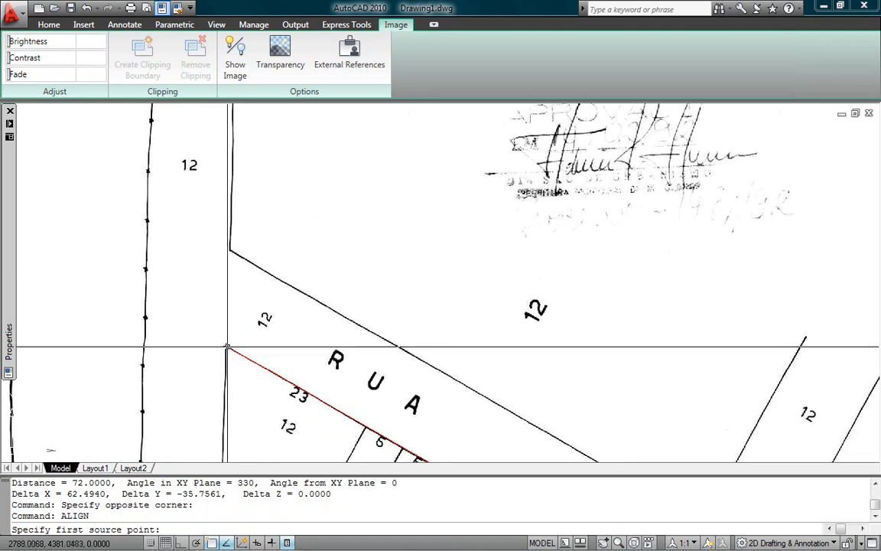
{"action": "left_click", "coordinate": [226, 345]}
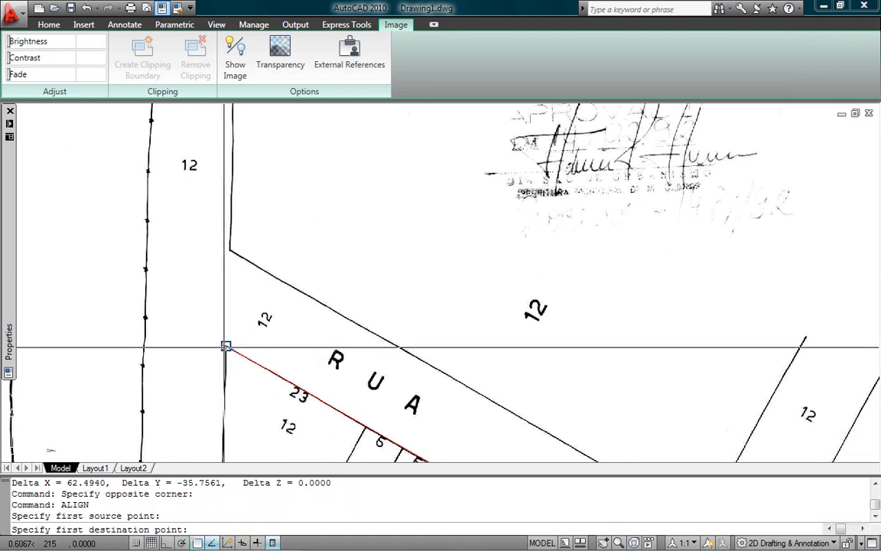
{"action": "scroll", "coordinate": [226, 345], "scroll_direction": "down", "scroll_amount": 5}
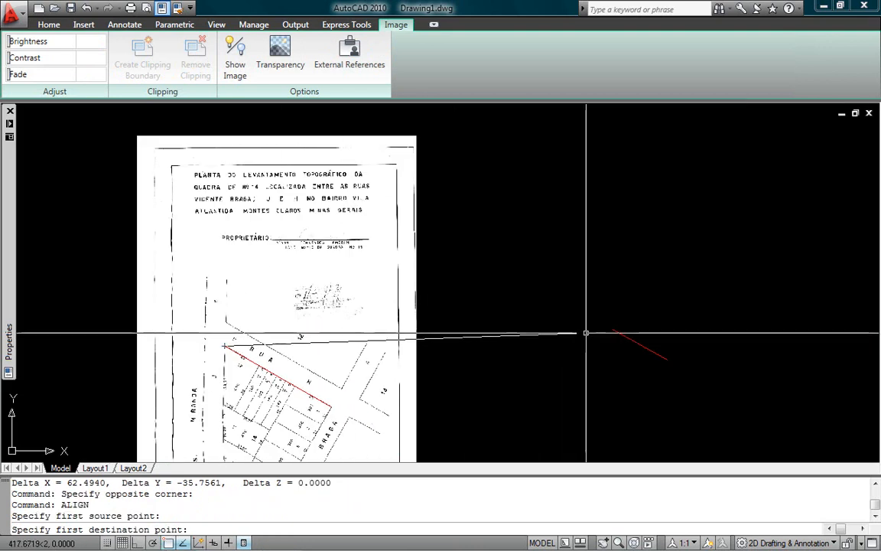
{"action": "left_click", "coordinate": [613, 329]}
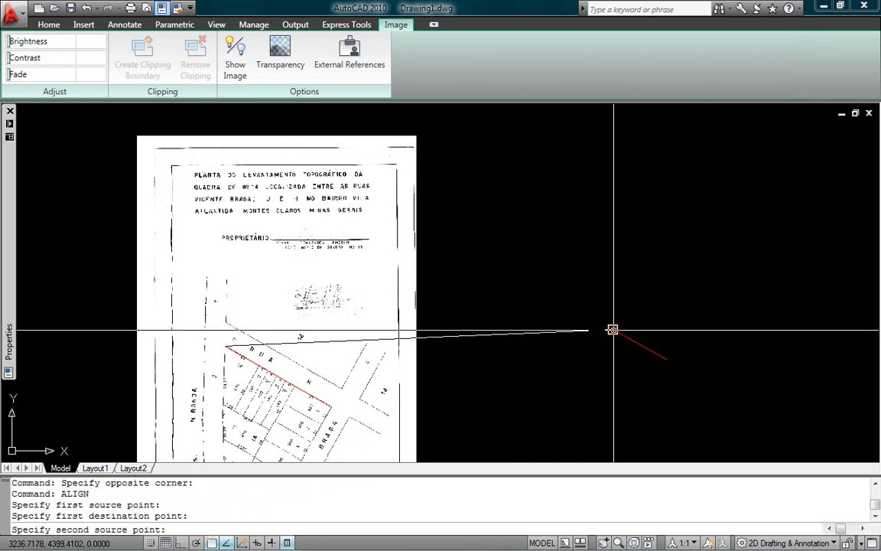
- Match the red lines' lower-right ends as the second alignment pair, skip a third pair, and scale the image to the alignment points
{"action": "left_click", "coordinate": [330, 407]}
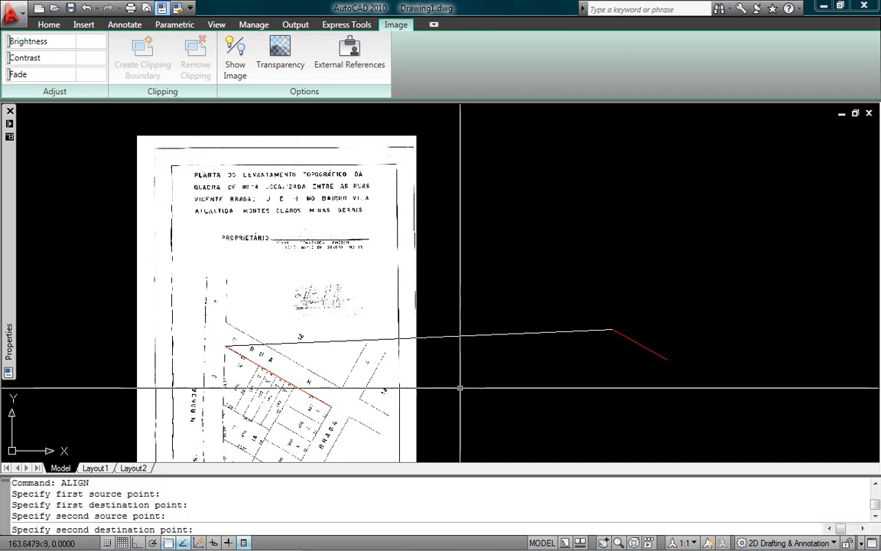
{"action": "left_click", "coordinate": [667, 359]}
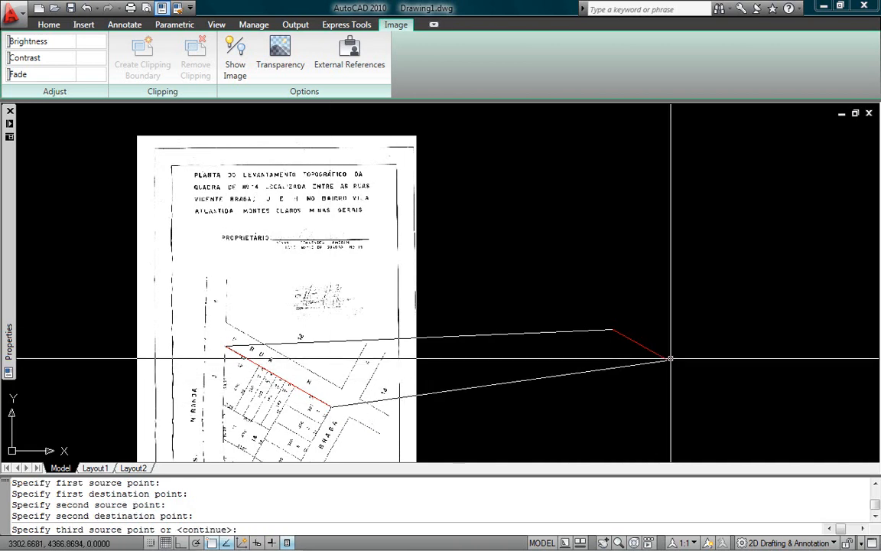
{"action": "key", "text": "Return"}
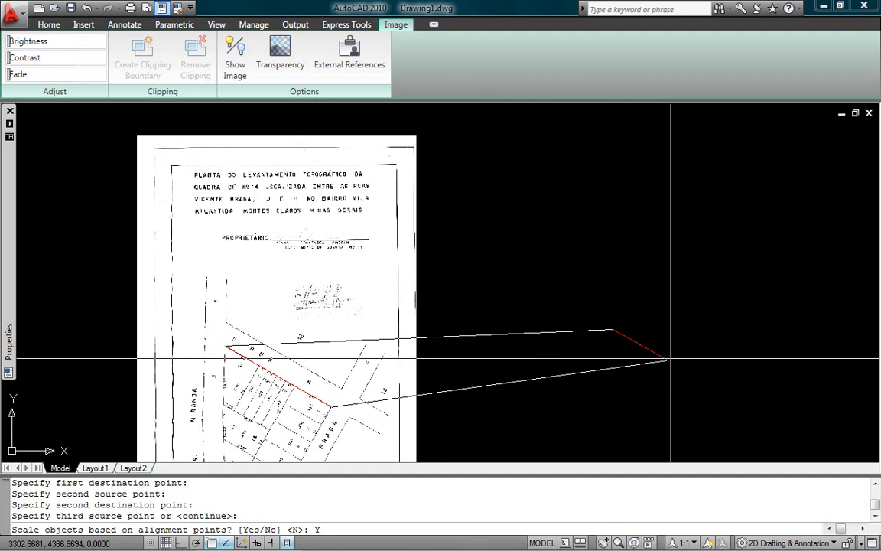
{"action": "key", "text": "Return"}
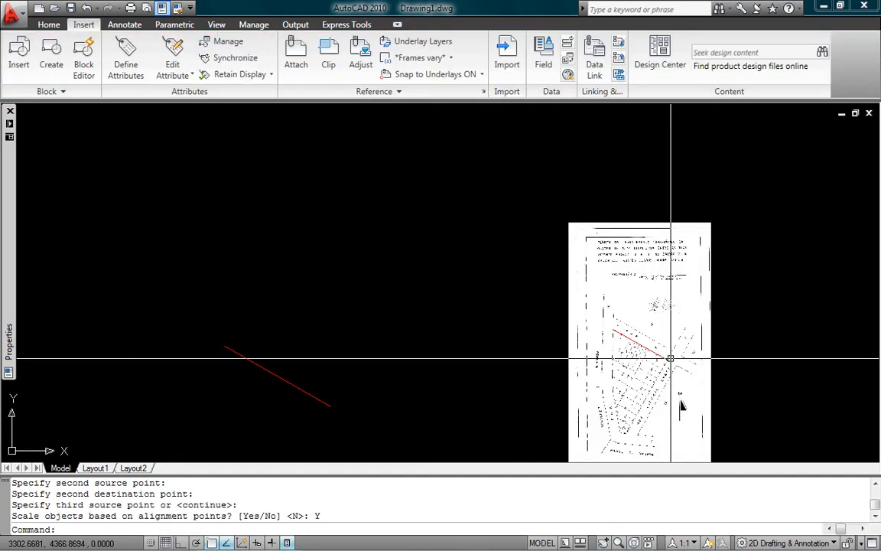
- Measure lot 1's side marked 12 along Rua Vicente Braga on the aligned plan image
{"action": "scroll", "coordinate": [451, 335], "scroll_direction": "down", "scroll_amount": 1}
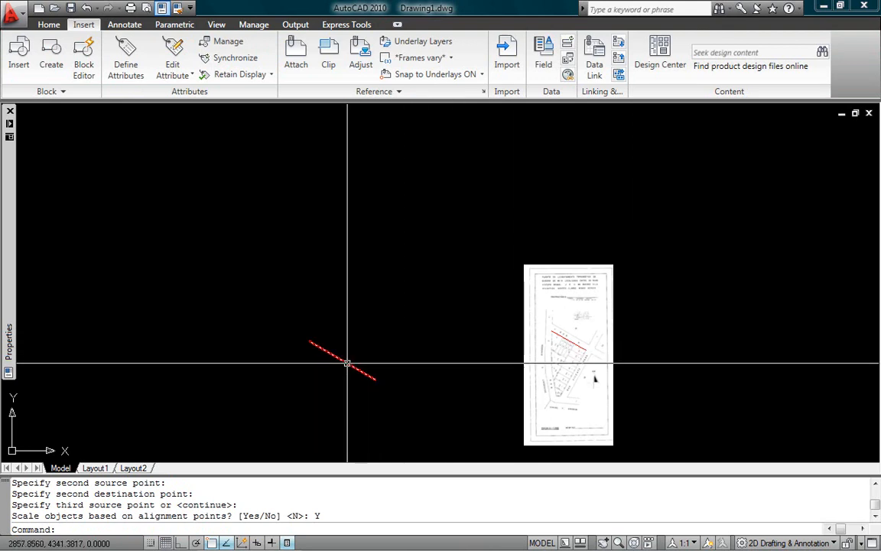
{"action": "scroll", "coordinate": [589, 350], "scroll_direction": "up", "scroll_amount": 3}
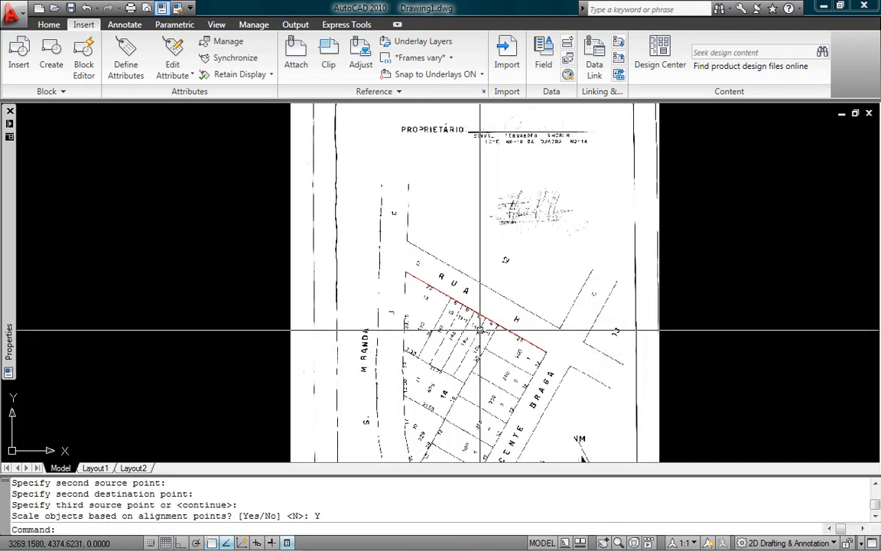
{"action": "middle_click_drag", "start_coordinate": [474, 346], "coordinate": [440, 281]}
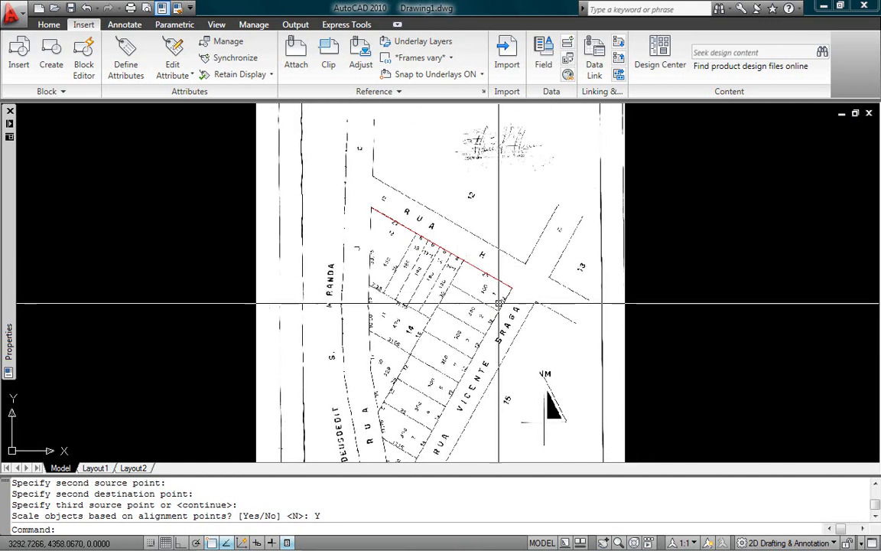
{"action": "scroll", "coordinate": [477, 301], "scroll_direction": "up", "scroll_amount": 5}
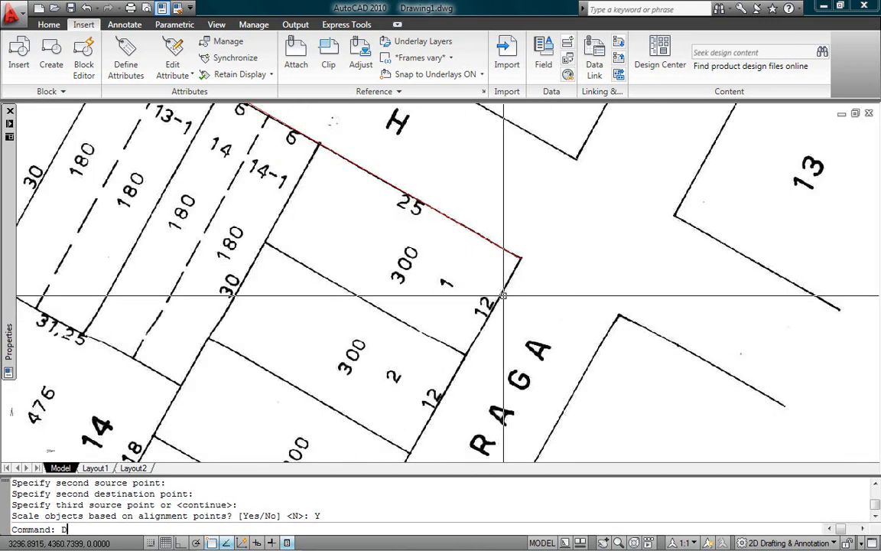
{"action": "key", "text": "Return"}
{"action": "scroll", "coordinate": [459, 352], "scroll_direction": "up", "scroll_amount": 6}
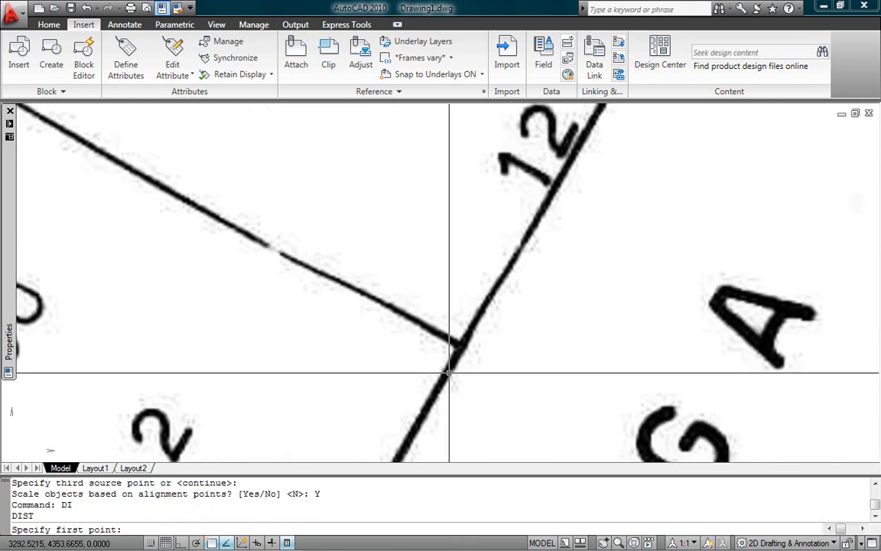
{"action": "left_click", "coordinate": [458, 353]}
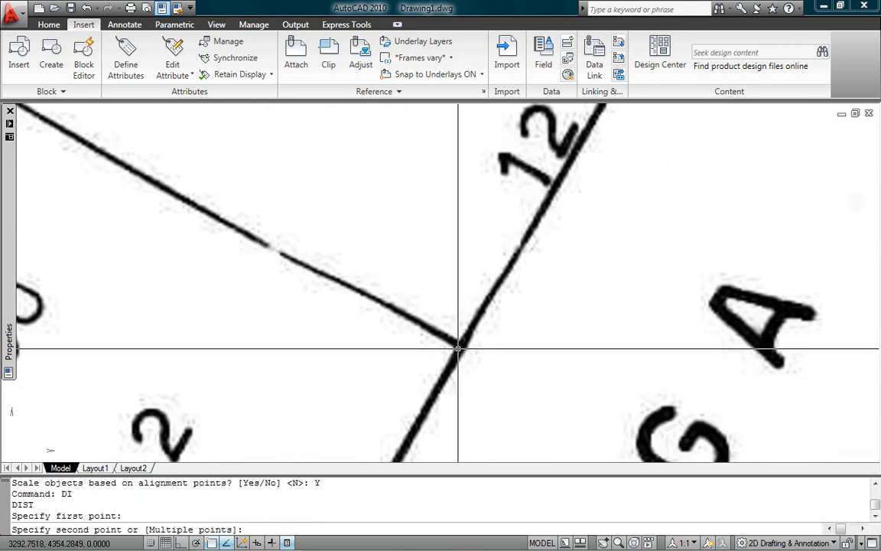
{"action": "scroll", "coordinate": [459, 349], "scroll_direction": "down", "scroll_amount": 3}
{"action": "scroll", "coordinate": [548, 188], "scroll_direction": "up", "scroll_amount": 3}
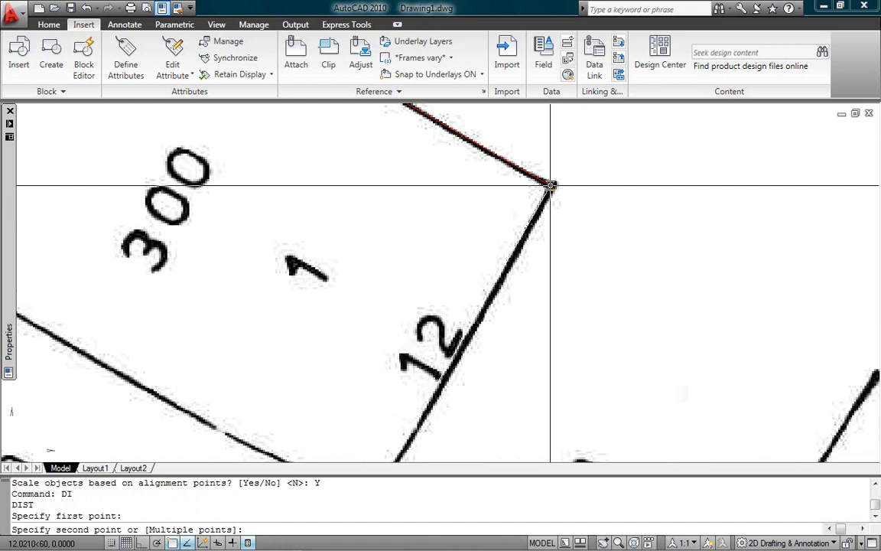
{"action": "left_click", "coordinate": [555, 185]}
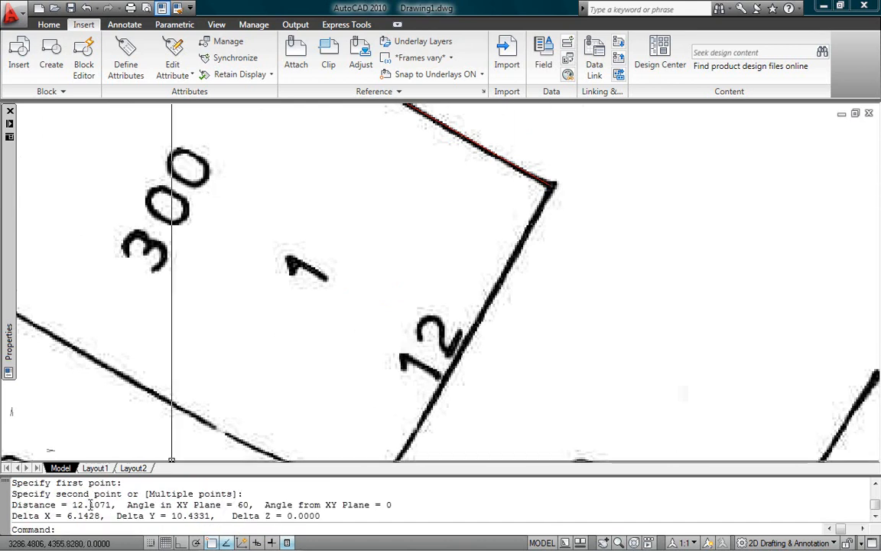
- Examine the lots and written dimensions on the scaled plan, and return to the blue ALIGN title text
{"action": "scroll", "coordinate": [448, 237], "scroll_direction": "down", "scroll_amount": 8}
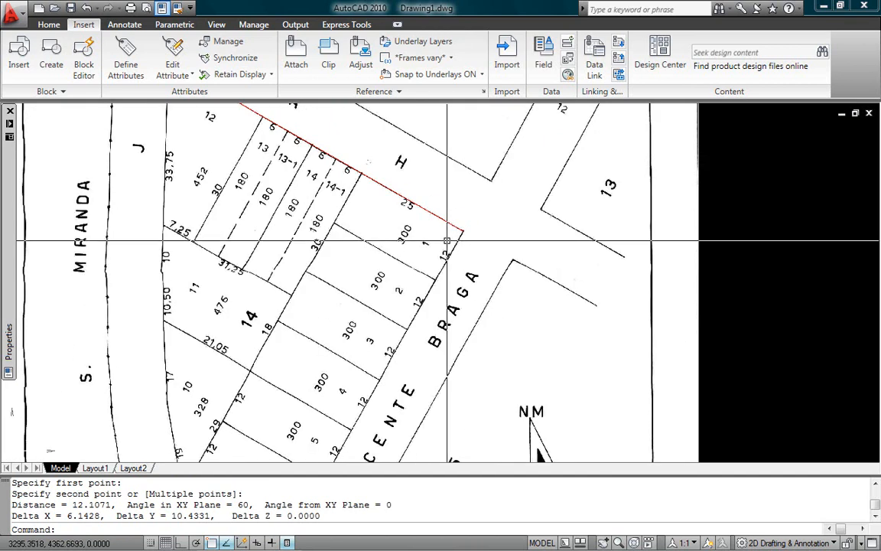
{"action": "middle_click_drag", "start_coordinate": [381, 273], "coordinate": [455, 353]}
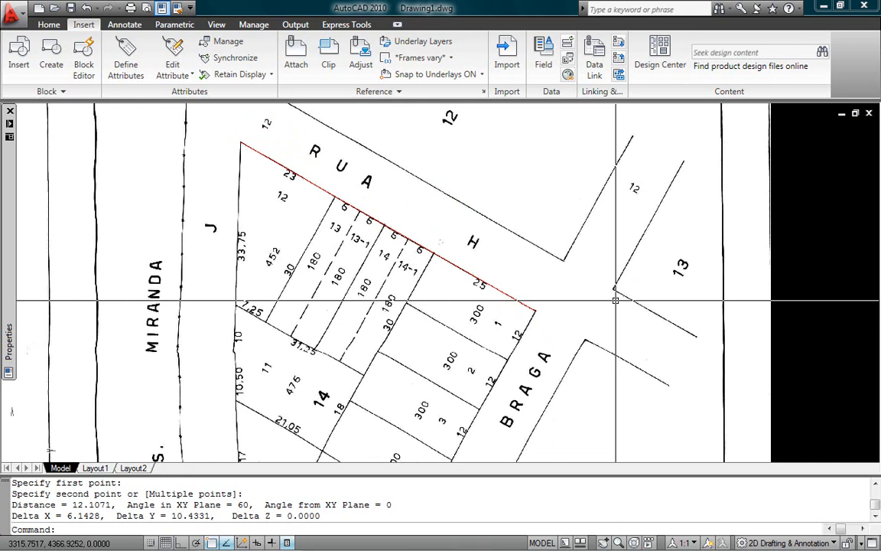
{"action": "middle_click_drag", "start_coordinate": [522, 366], "coordinate": [526, 312]}
{"action": "scroll", "coordinate": [516, 271], "scroll_direction": "down", "scroll_amount": 1}
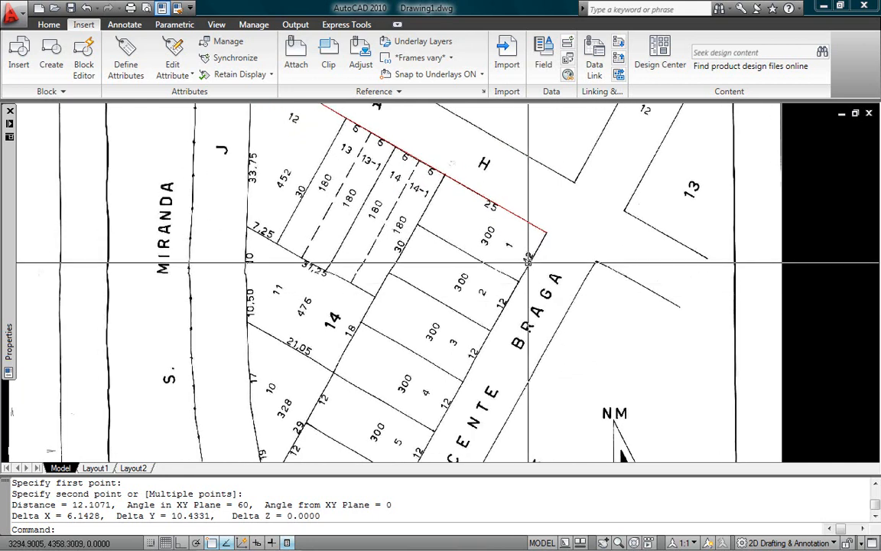
{"action": "scroll", "coordinate": [517, 237], "scroll_direction": "down", "scroll_amount": 2}
{"action": "middle_click_drag", "start_coordinate": [491, 299], "coordinate": [482, 269]}
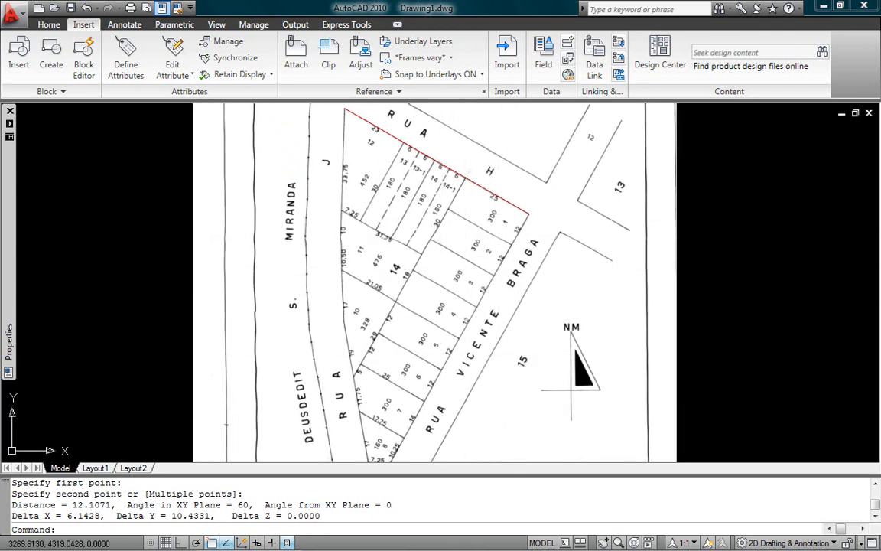
{"action": "scroll", "coordinate": [441, 347], "scroll_direction": "down", "scroll_amount": 2}
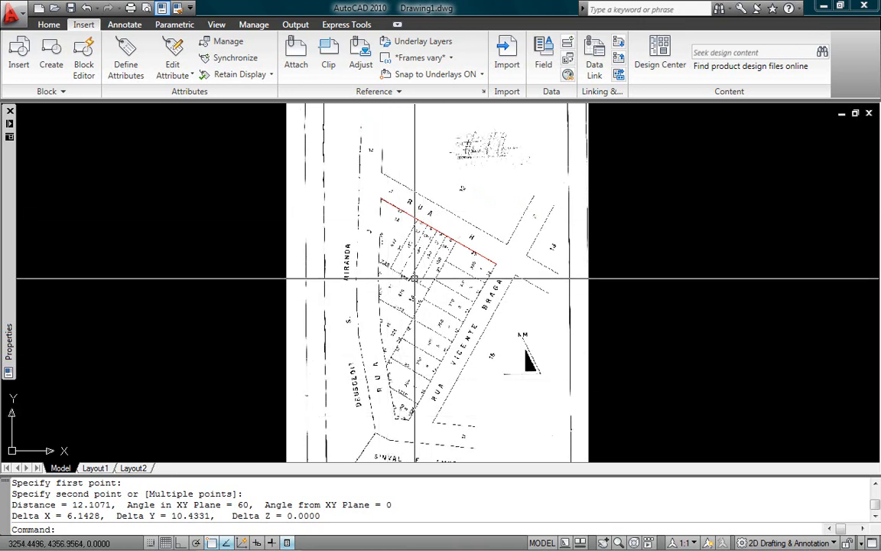
{"action": "scroll", "coordinate": [414, 279], "scroll_direction": "down", "scroll_amount": 2}
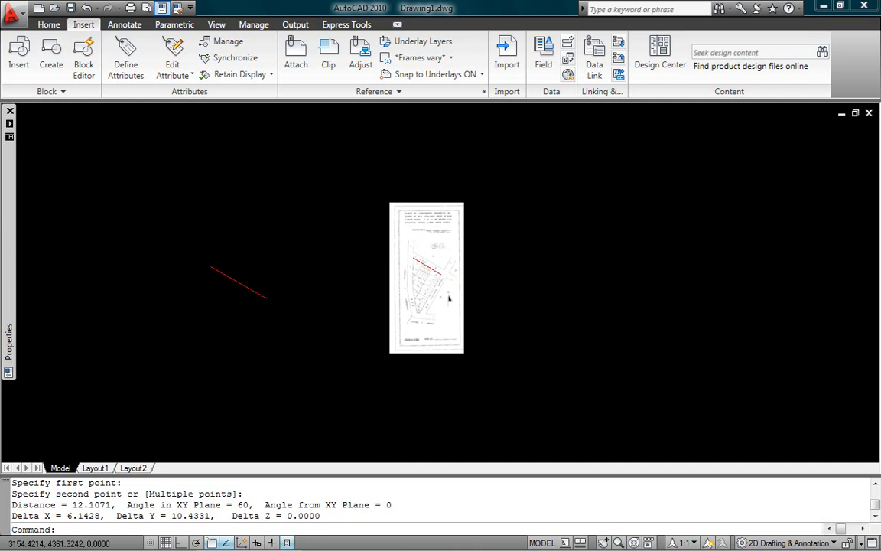
{"action": "scroll", "coordinate": [376, 277], "scroll_direction": "down", "scroll_amount": 4}
{"action": "mouse_move", "coordinate": [314, 309]}
{"action": "middle_mouse_down"}
{"action": "mouse_move", "coordinate": [461, 254]}
{"action": "mouse_move", "coordinate": [448, 246]}
{"action": "mouse_move", "coordinate": [423, 255]}
{"action": "middle_mouse_up"}
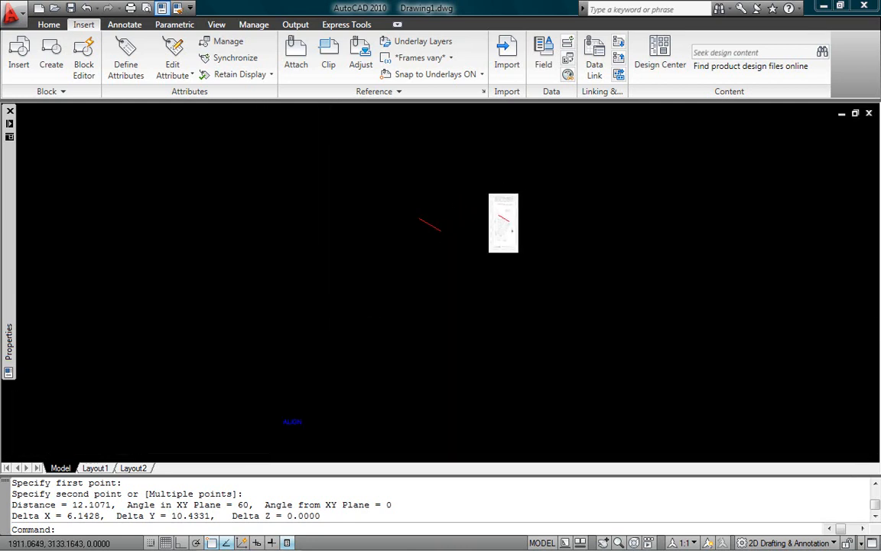
{"action": "scroll", "coordinate": [264, 437], "scroll_direction": "up", "scroll_amount": 7}
{"action": "scroll", "coordinate": [326, 390], "scroll_direction": "up", "scroll_amount": 2}
{"action": "scroll", "coordinate": [383, 373], "scroll_direction": "up", "scroll_amount": 2}
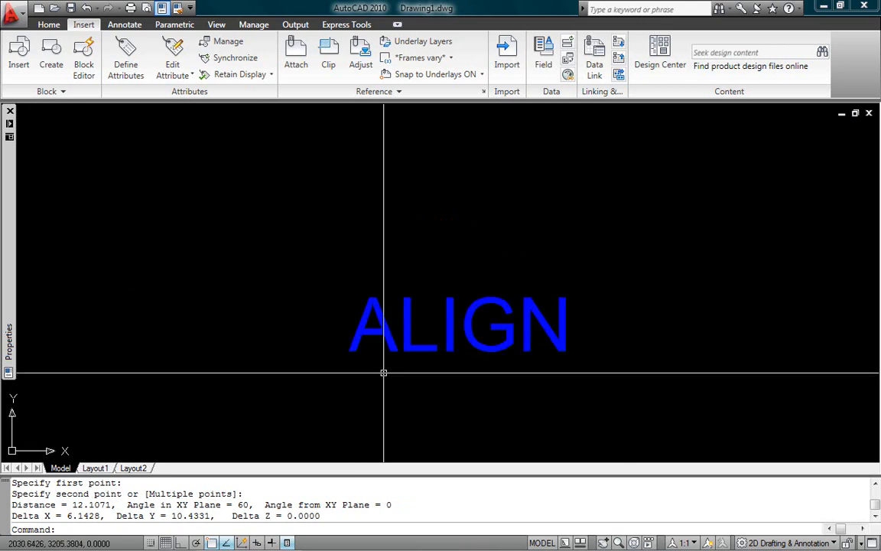